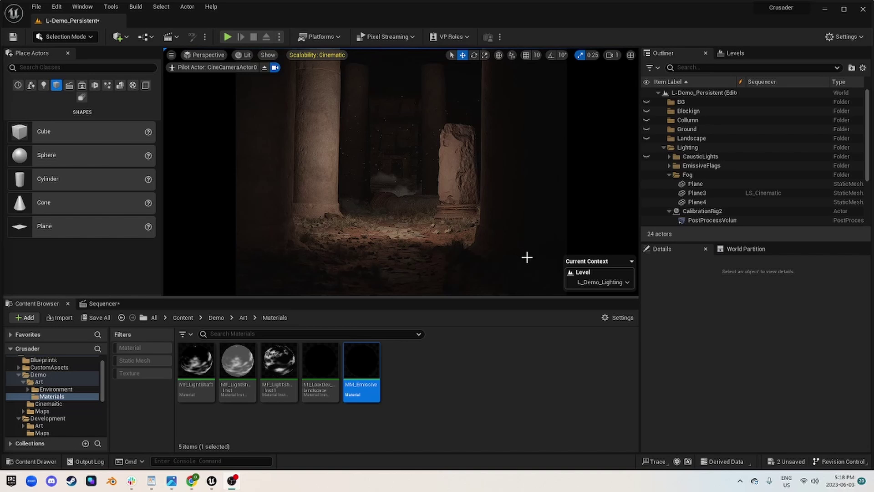
Reveal the glowing sphere above the calibration rig, select it, and return the viewport to the clean game view.
left_click(517, 245)
key("Escape")
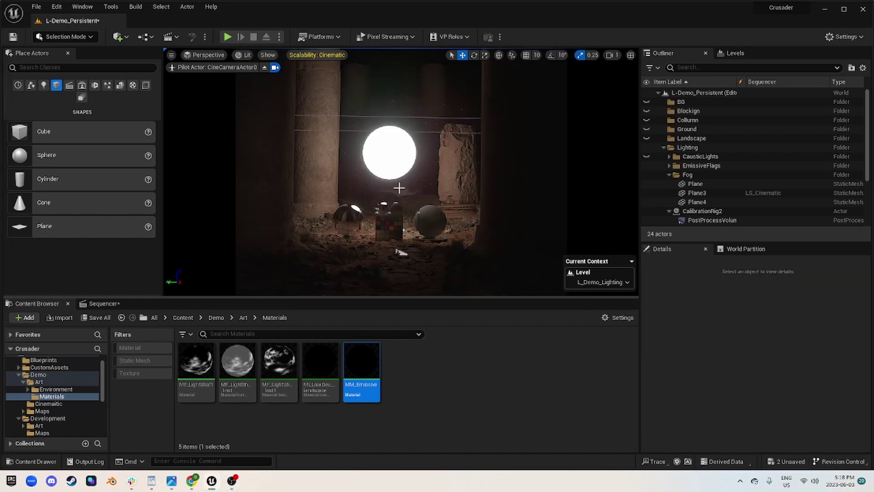
left_click(393, 147)
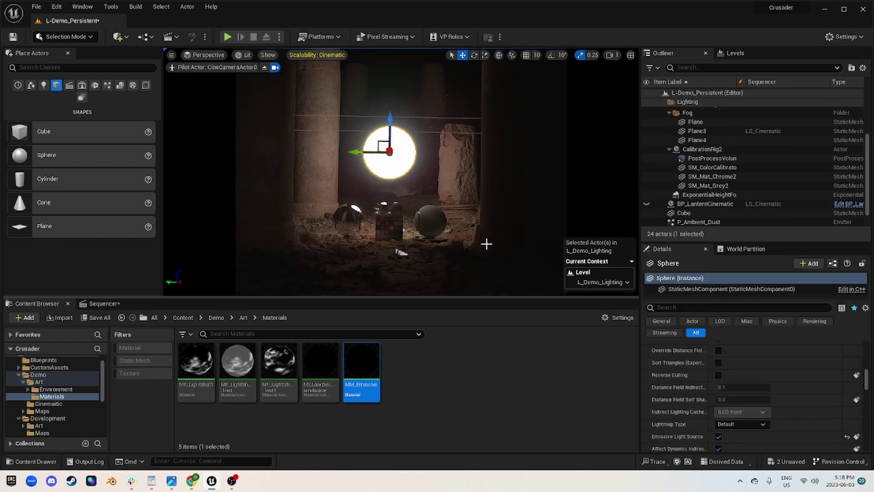
key("g")
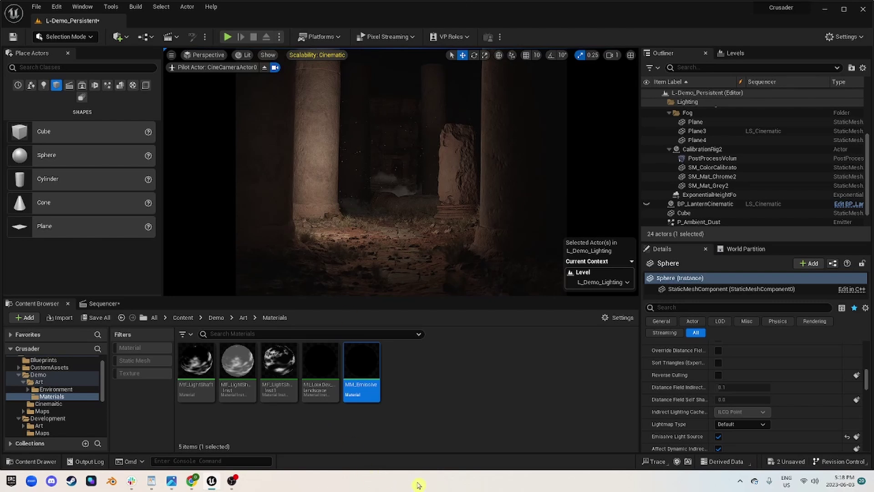
Create a new material named MM_Emissive_Demo in the Demo > Art > Materials folder.
left_click(447, 404)
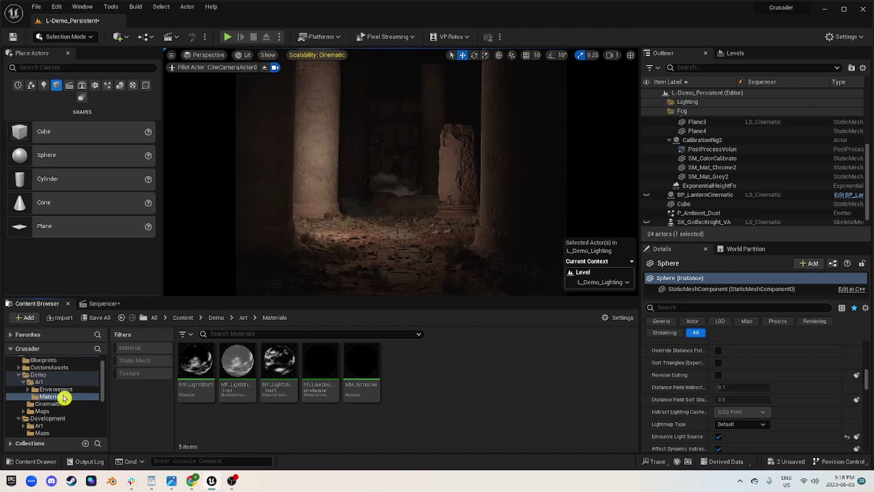
scroll(64, 398, "down", 2)
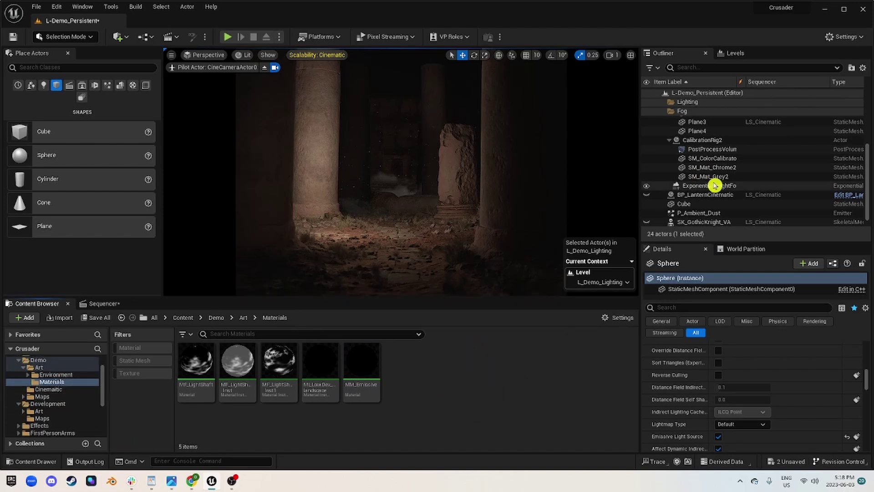
scroll(706, 209, "down", 1)
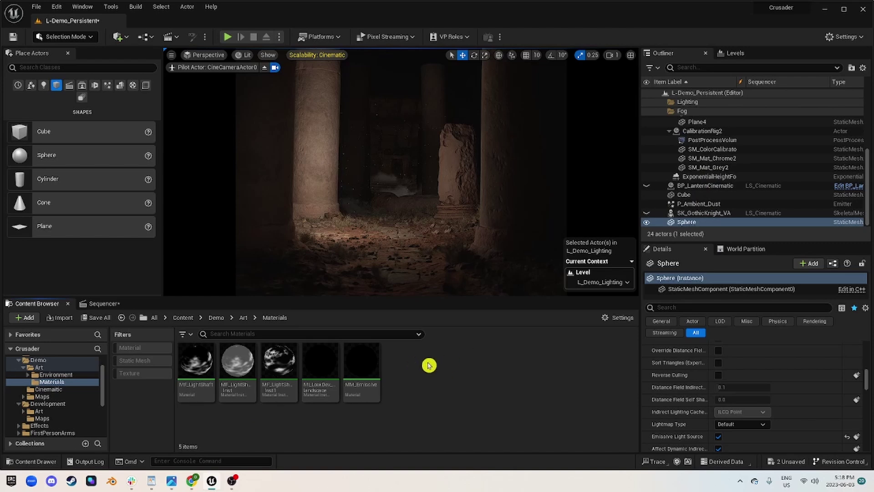
right_click(465, 364)
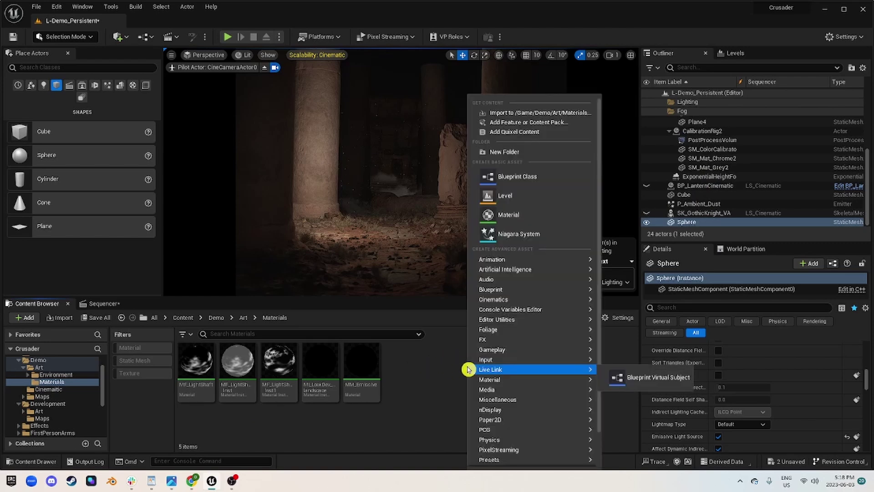
left_click(551, 216)
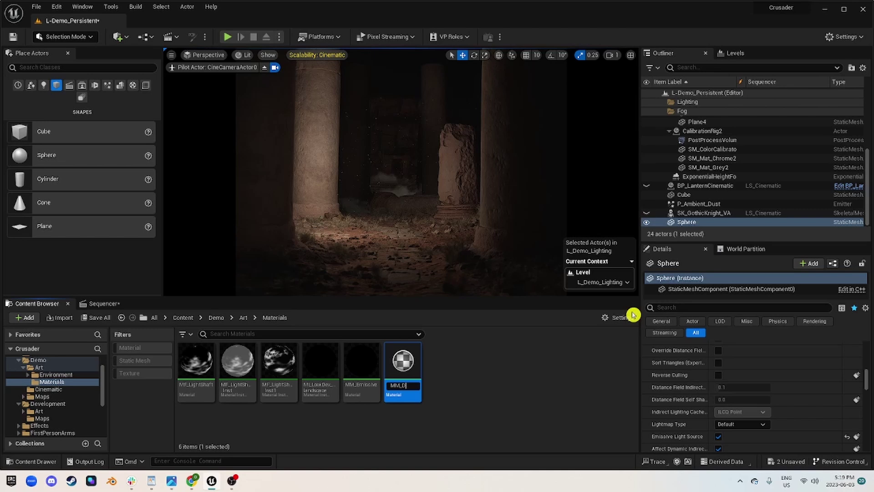
type("MM_Emissive")
type("_")
key("Return")
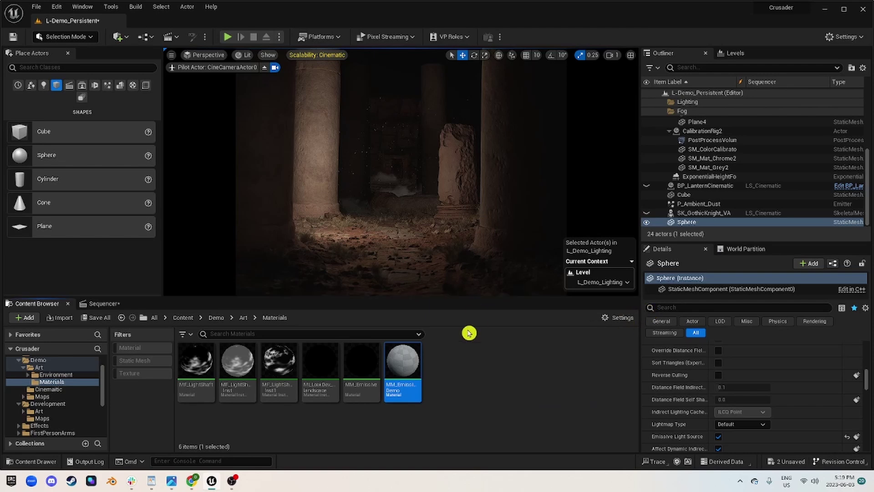
Open MM_Emissive_Demo docked in the main editor window and set its Shading Model to Unlit.
double_click(396, 373)
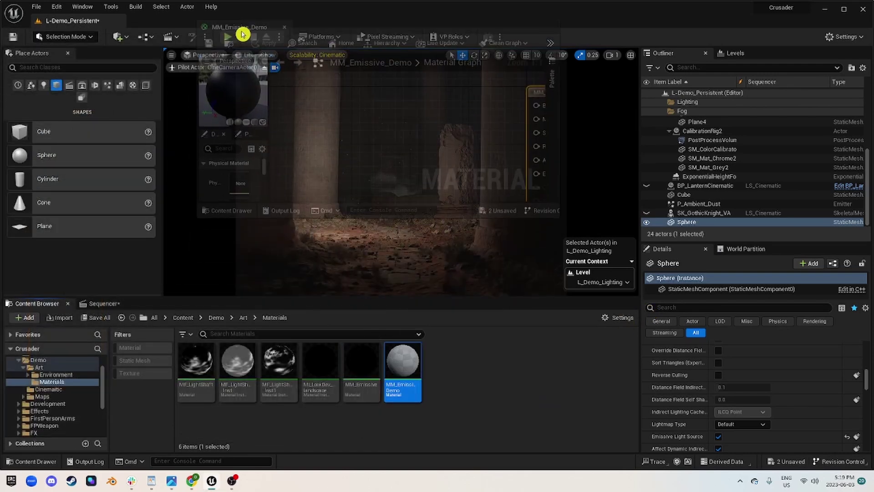
left_click_drag(241, 33, 253, 20)
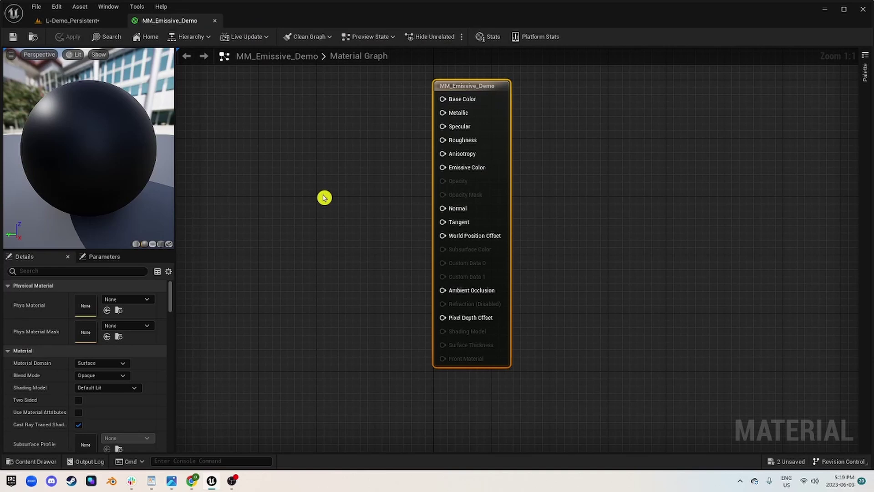
scroll(264, 159, "down", 2)
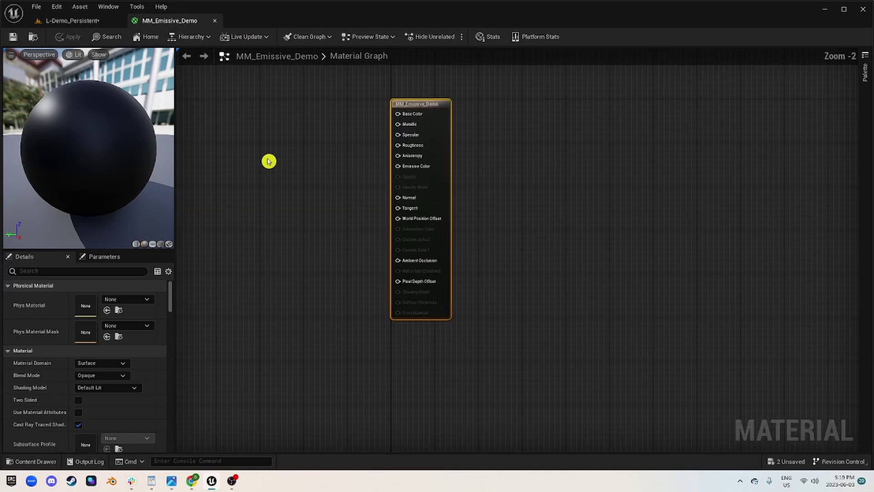
right_click_drag(267, 159, 454, 156)
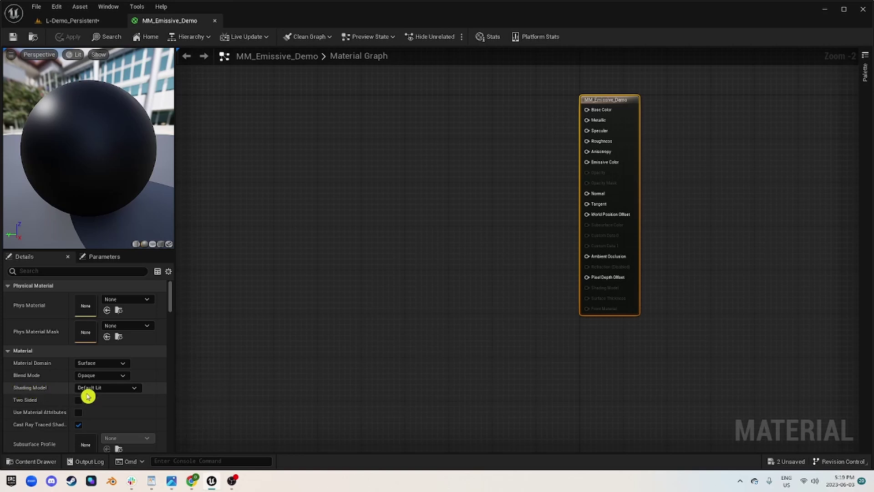
left_click(118, 390)
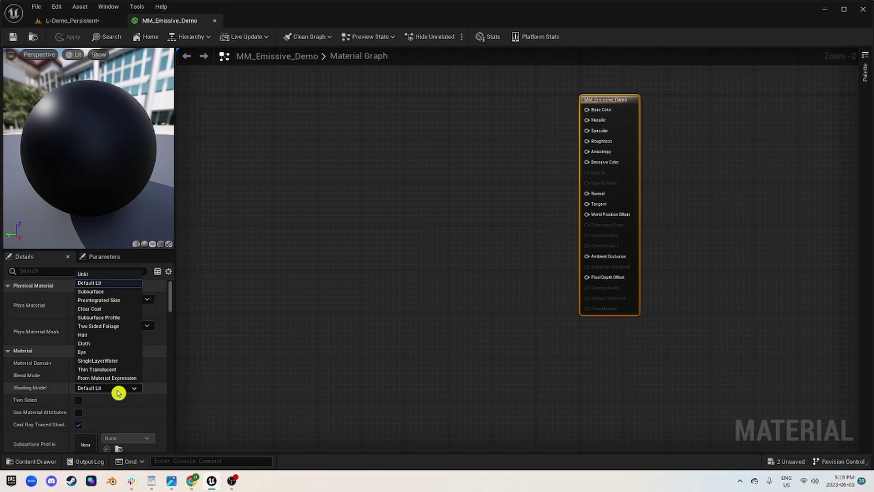
left_click(87, 274)
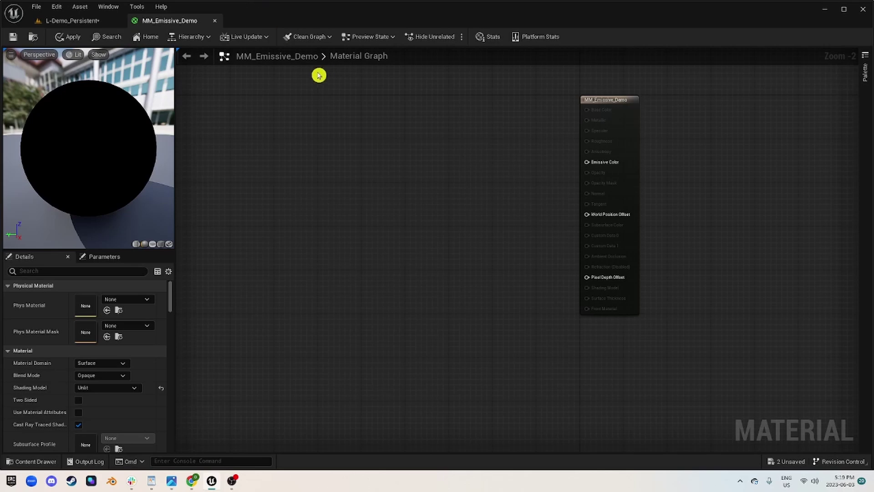
Add a Constant3Vector node on the far side of the graph from the material output and convert it to a parameter named Color.
scroll(531, 186, "up", 2)
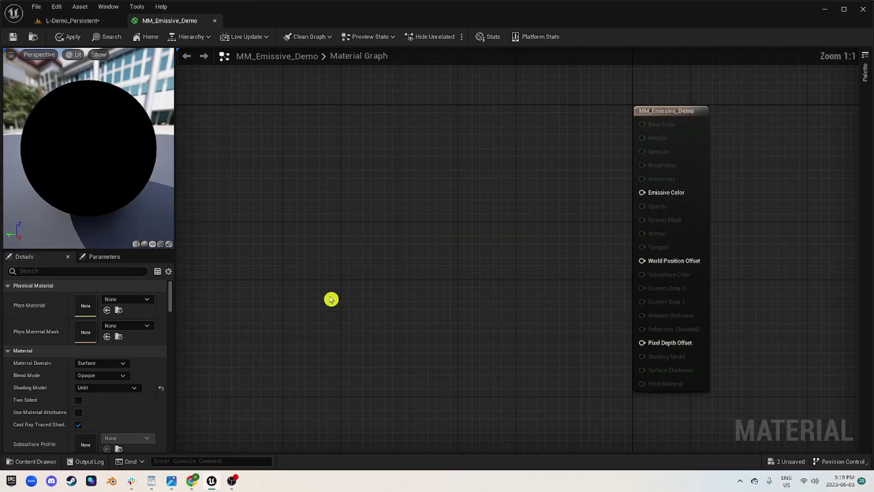
right_click_drag(331, 299, 366, 283)
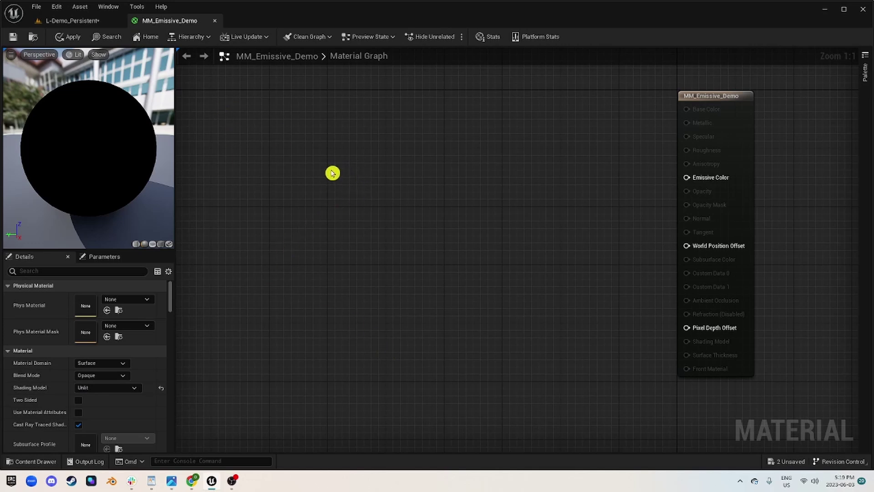
left_click(263, 160)
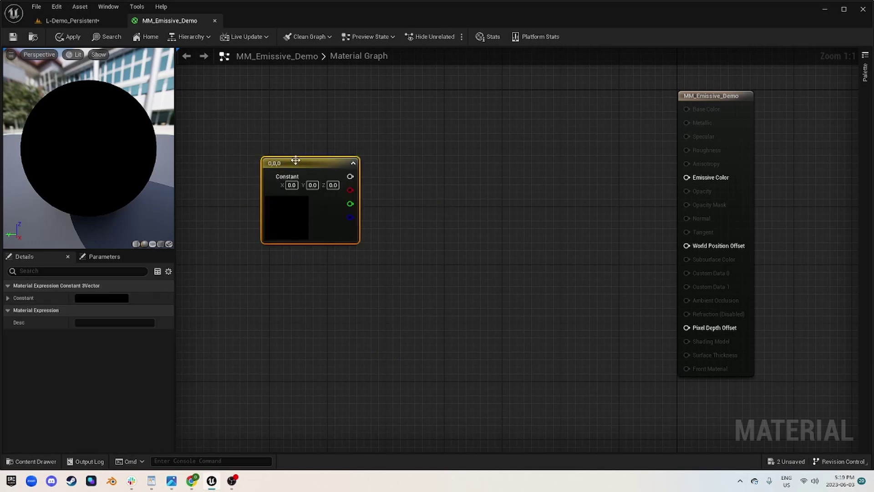
mouse_move(294, 160)
left_mouse_down()
mouse_move(300, 146)
mouse_move(279, 163)
left_mouse_up()
right_click(278, 161)
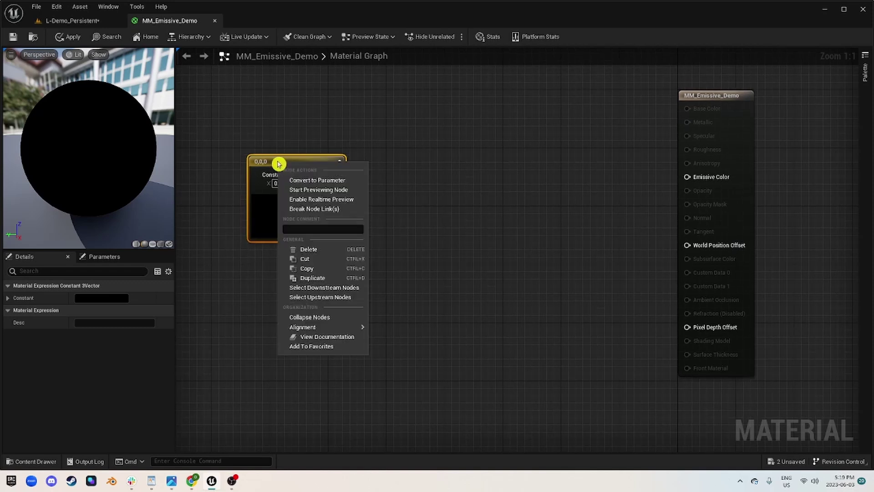
left_click(349, 180)
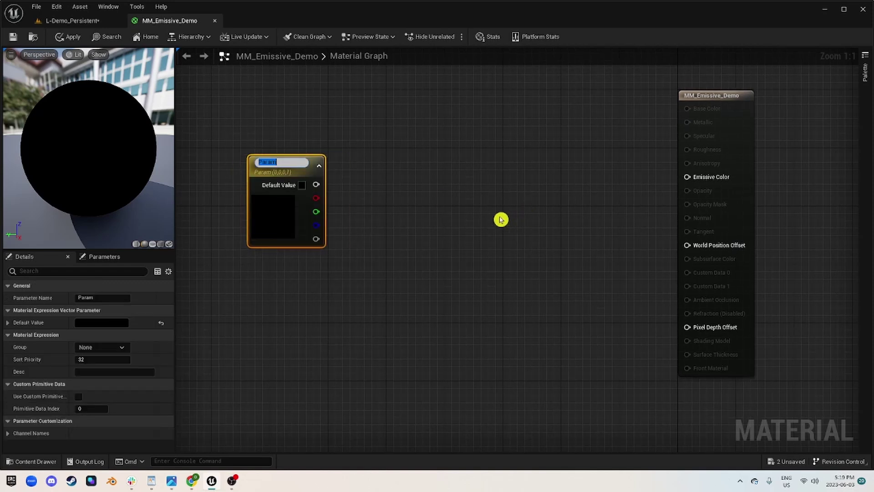
type("Color")
key("Return")
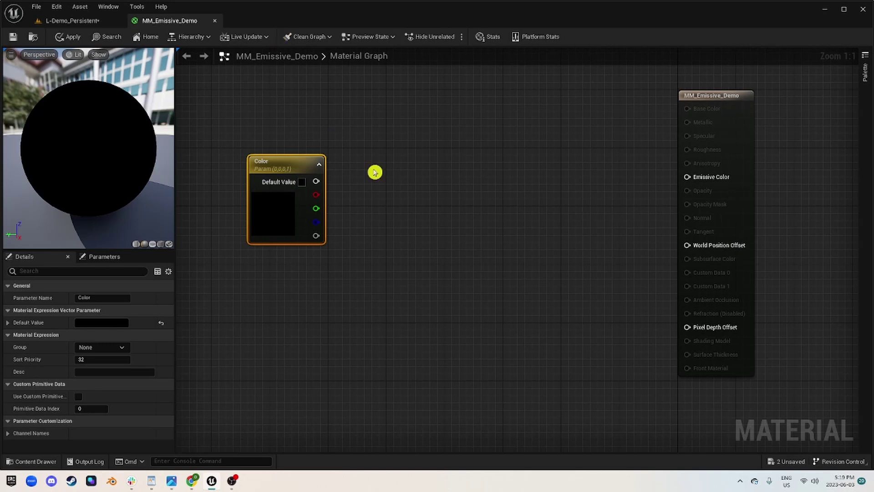
Add a Multiply node with Color feeding input A and a new scalar parameter named Emissive_Intensity feeding input B.
left_click(414, 163)
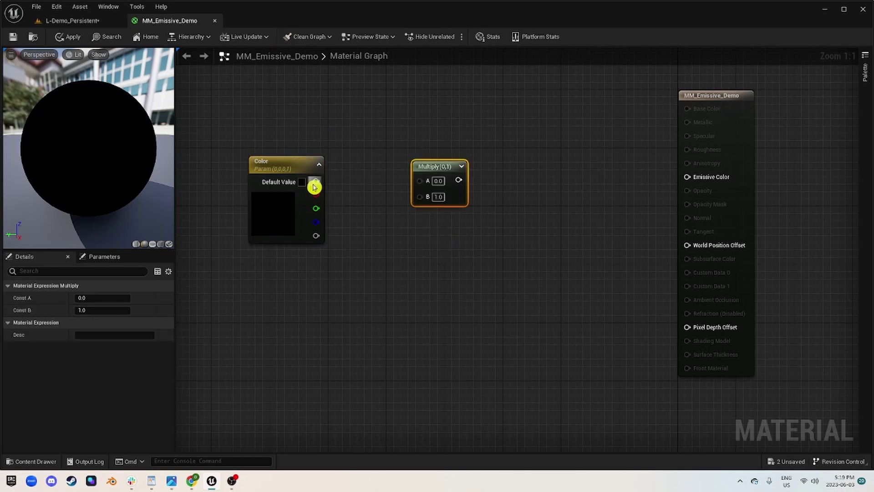
left_click_drag(316, 181, 493, 167)
left_click(288, 272)
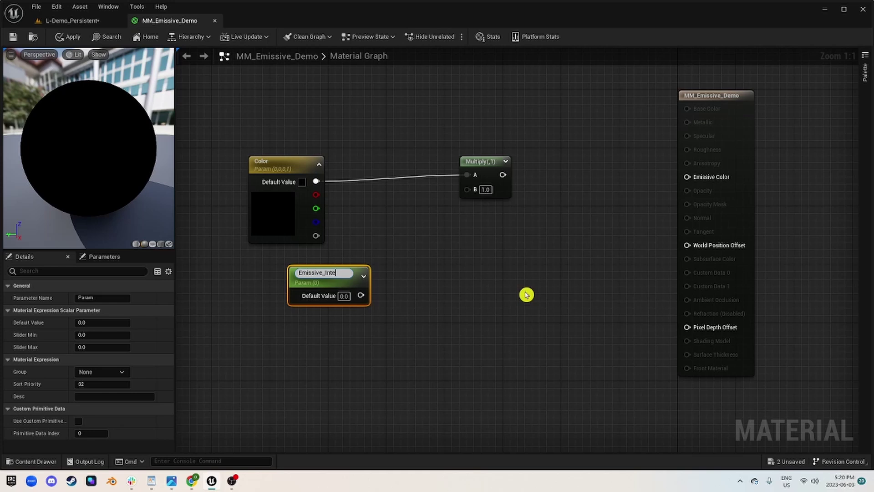
type("Emissive_Intensity")
key("Return")
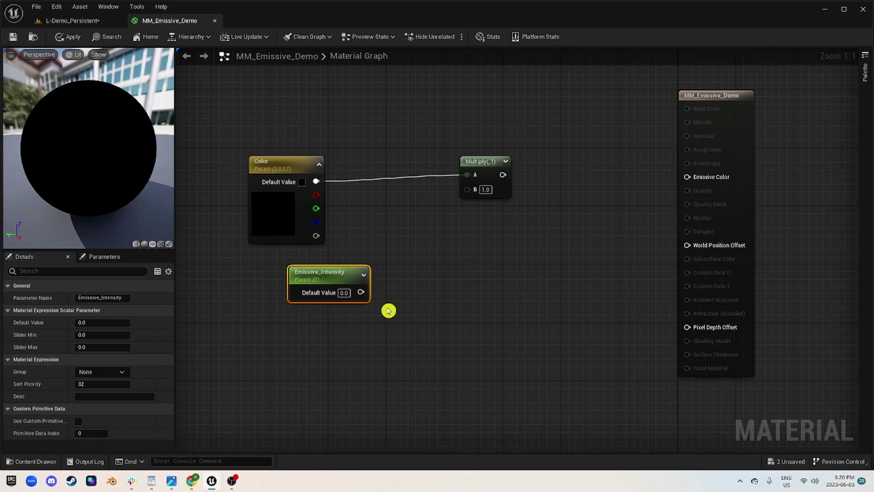
left_click_drag(361, 292, 467, 190)
Set the default value of the Emissive_Intensity parameter to 1.
left_click(344, 292)
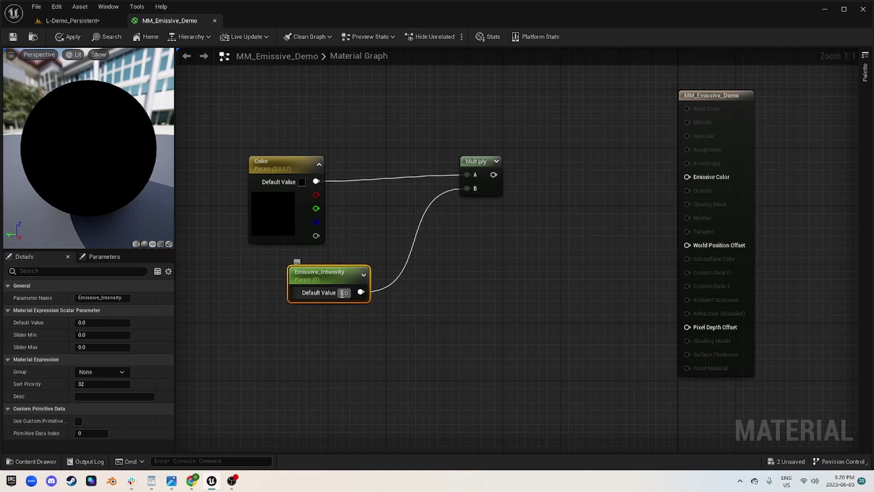
type("1")
key("Return")
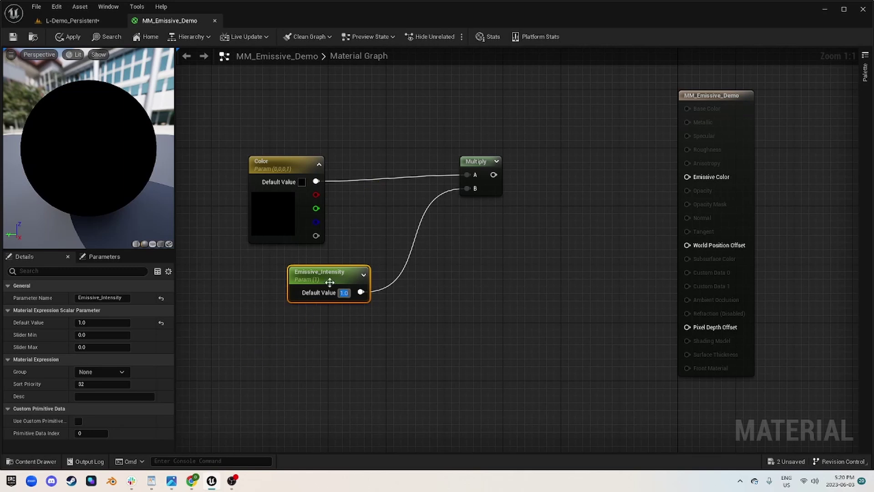
Tidy the graph by straightening the connection between Color and Multiply and placing Emissive_Intensity directly below Multiply.
left_click_drag(331, 277, 290, 269)
left_click_drag(483, 161, 462, 169)
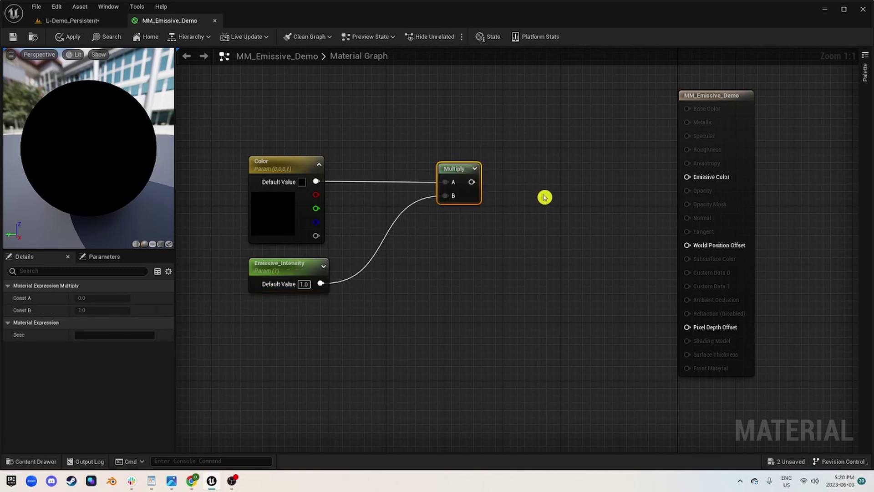
left_click_drag(545, 197, 199, 145)
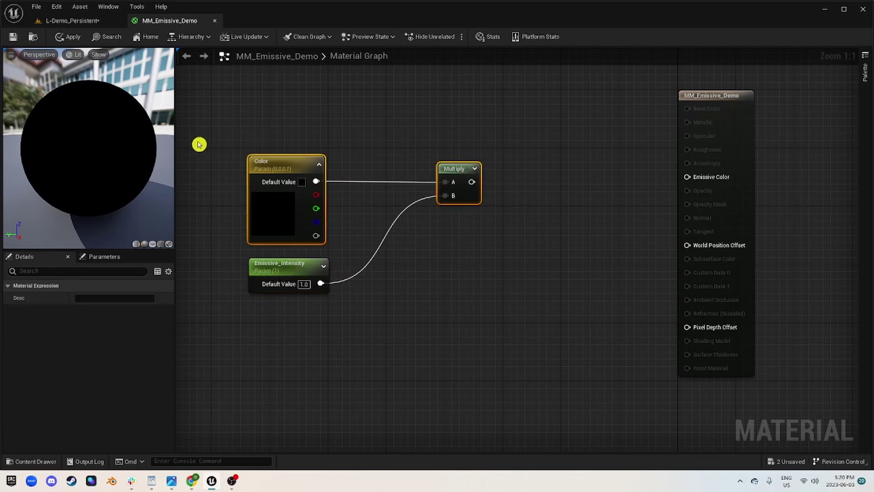
left_click(468, 220)
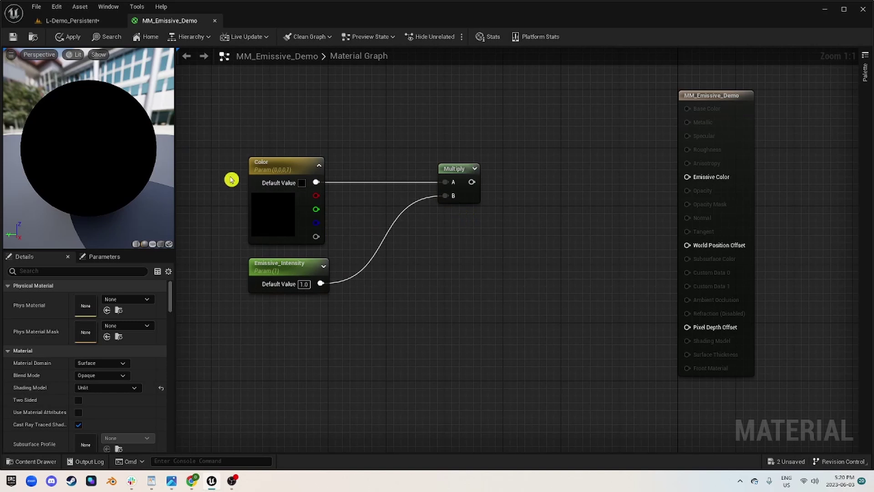
left_click(276, 223)
left_click_drag(279, 271, 439, 268)
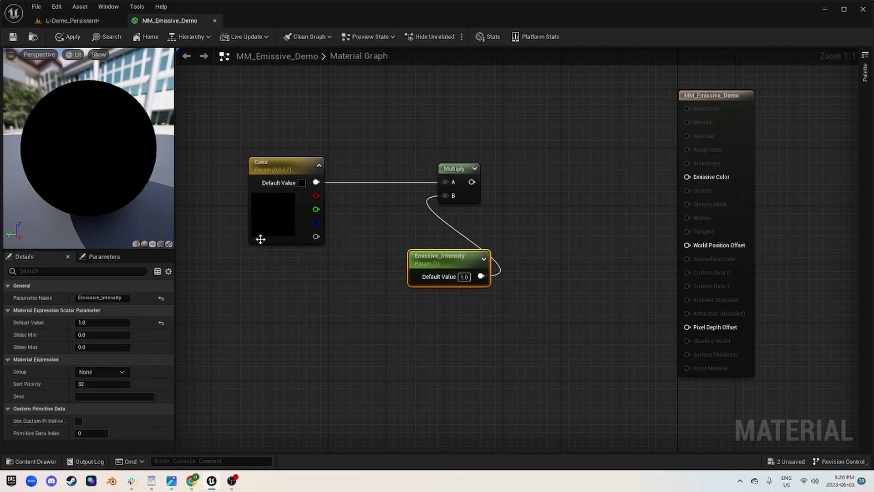
Set the Color parameter's default value to white.
left_click(275, 228)
left_click(103, 324)
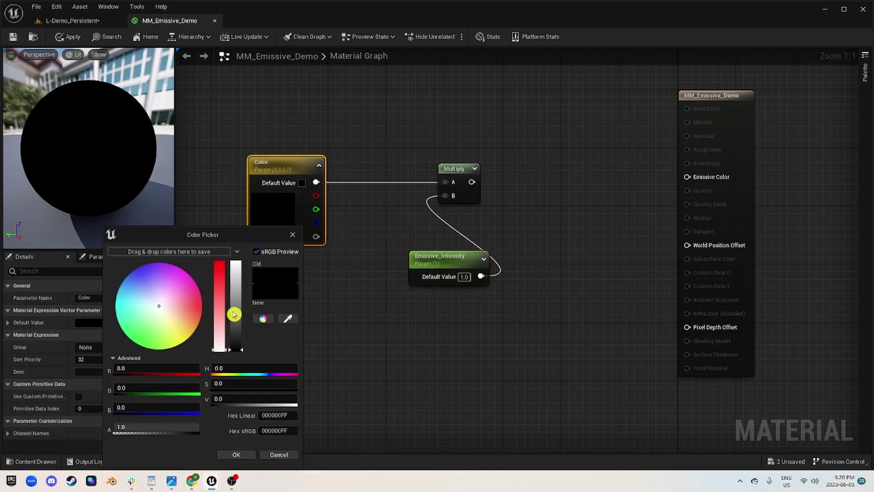
left_click_drag(232, 308, 250, 272)
left_click(240, 454)
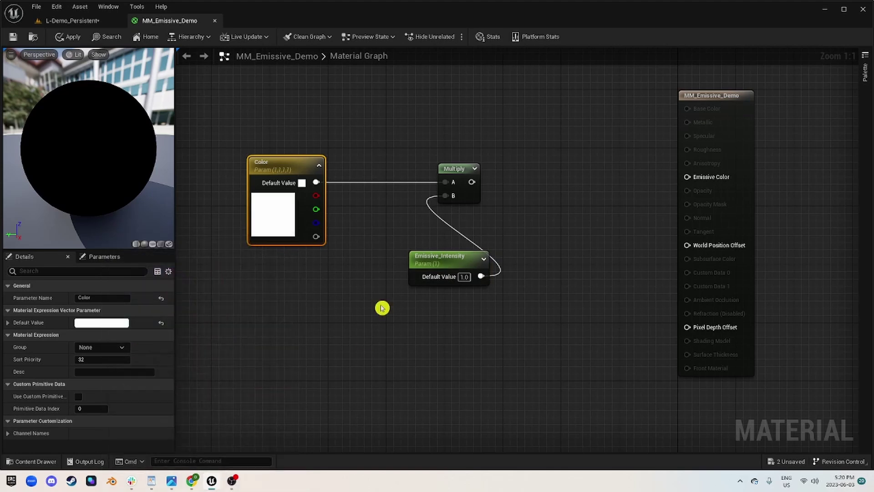
Move the Multiply node closer to the material output and add a BlackBody node below Color.
left_click_drag(465, 177, 559, 177)
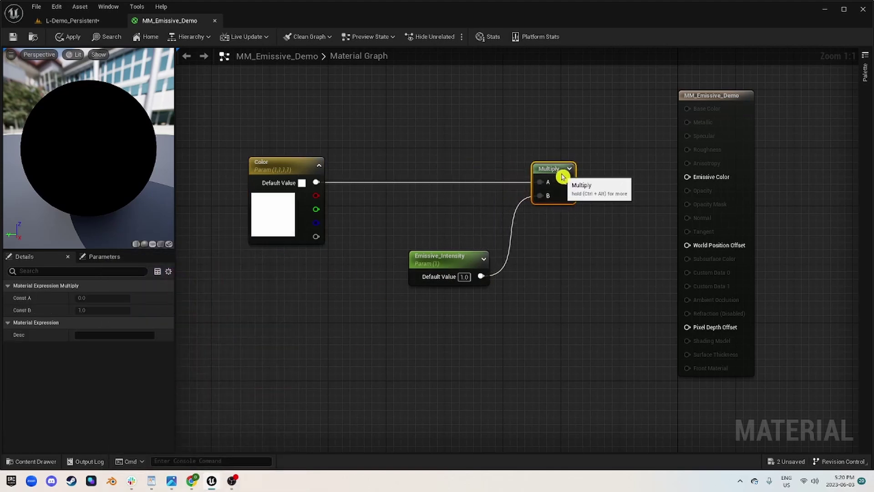
right_click_drag(328, 301, 411, 266)
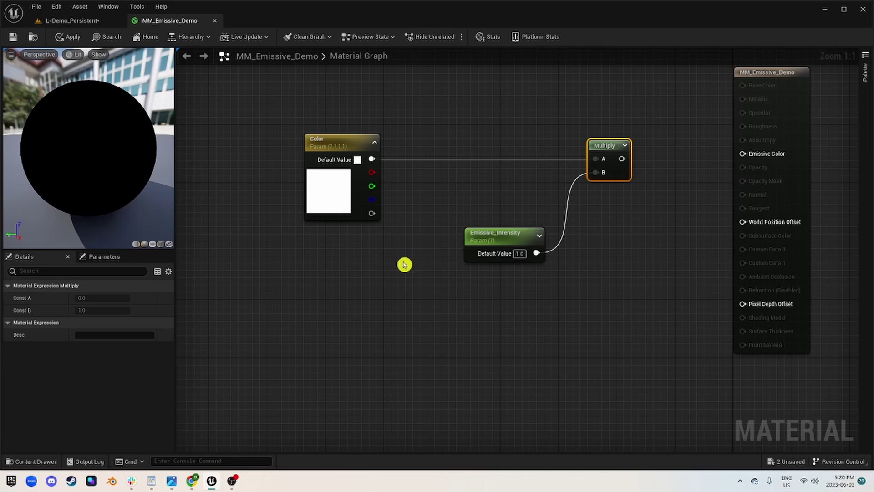
right_click(361, 276)
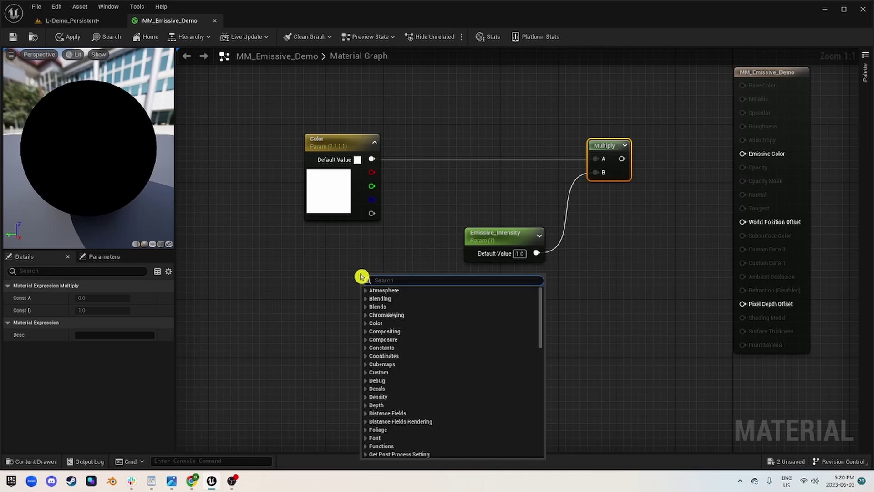
type("bla")
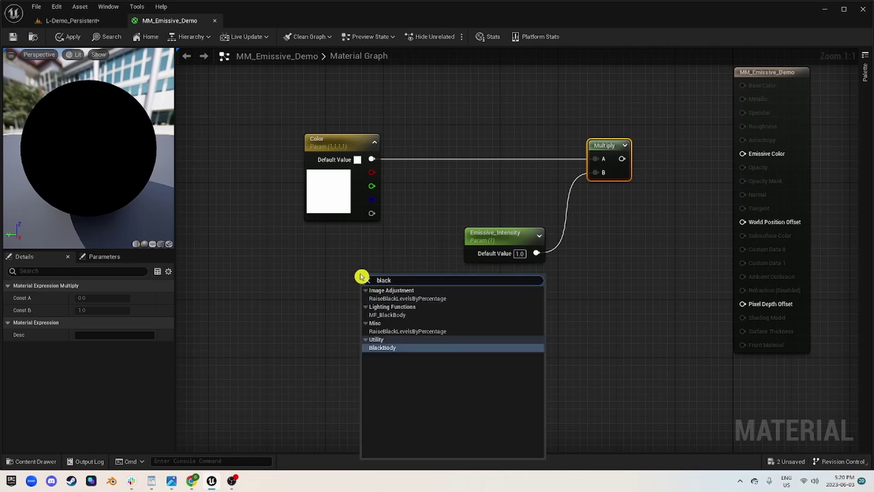
type("ck")
key("Return")
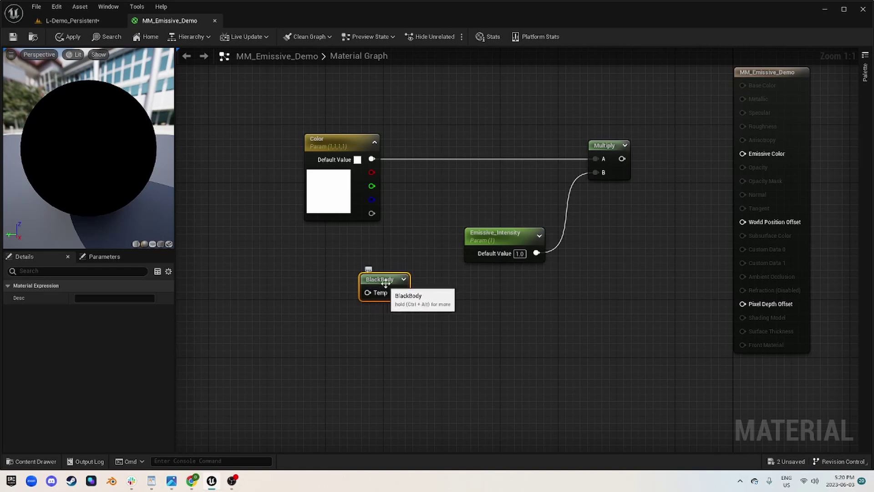
Promote the BlackBody node's Temp input to a parameter named Temp with a default value of 5500.
right_click(371, 293)
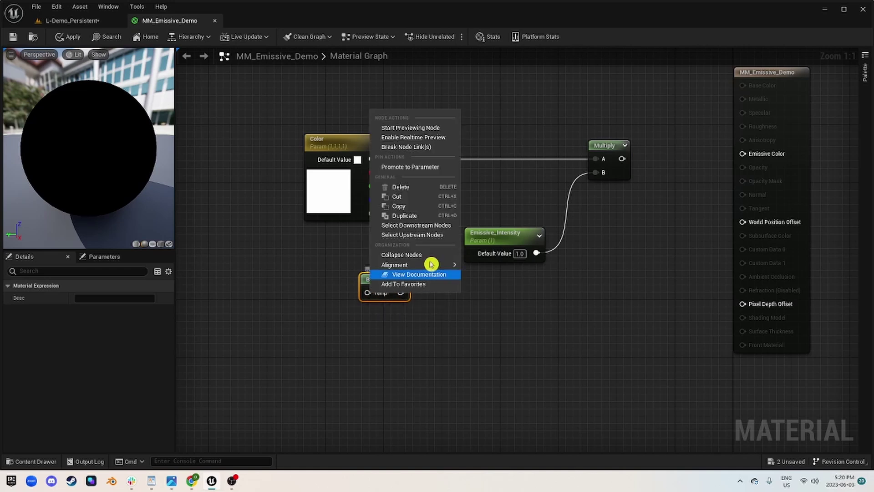
left_click(439, 169)
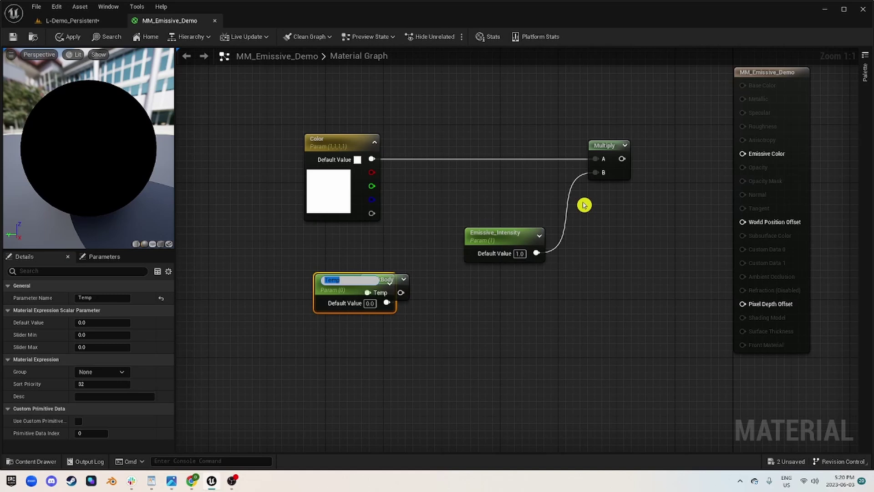
key("Tab")
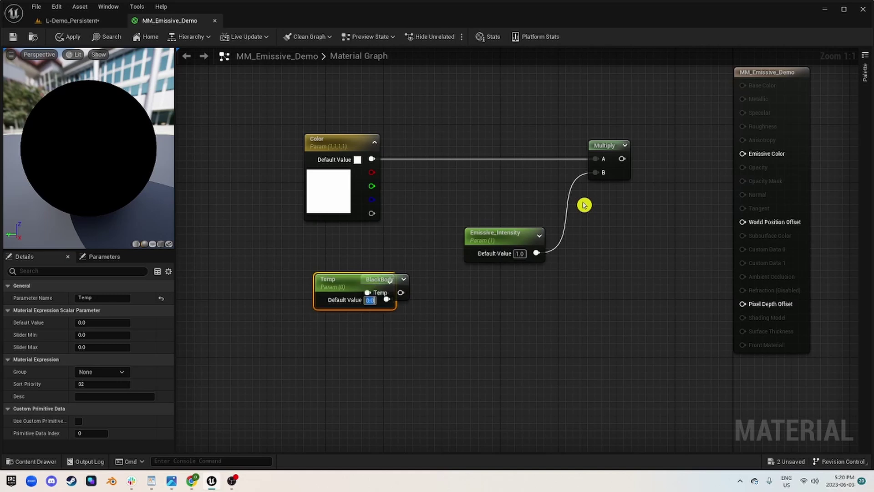
left_click_drag(347, 273, 257, 273)
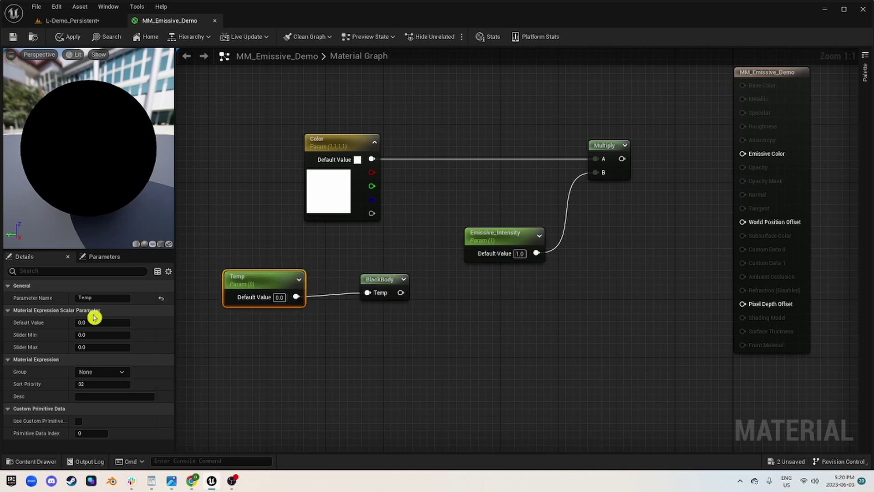
left_click(102, 322)
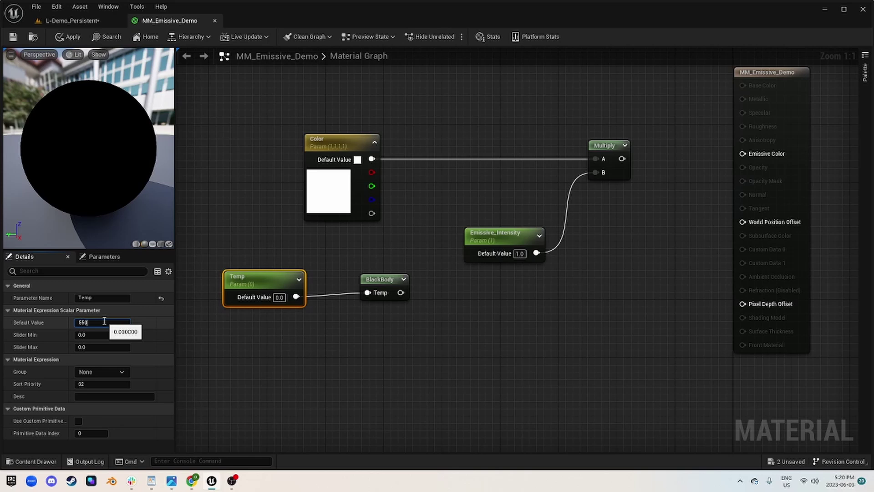
key("Return")
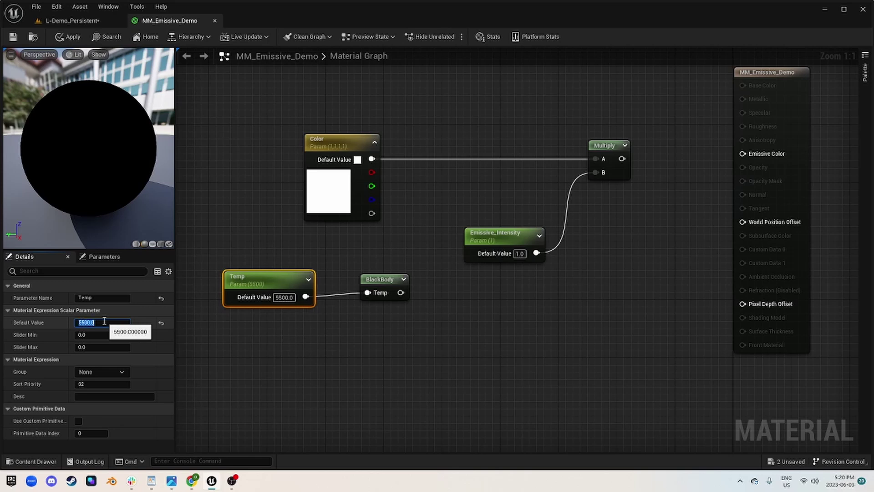
Straighten the connection between Temp and BlackBody, and move Temp closer to BlackBody.
left_click_drag(413, 327, 248, 287)
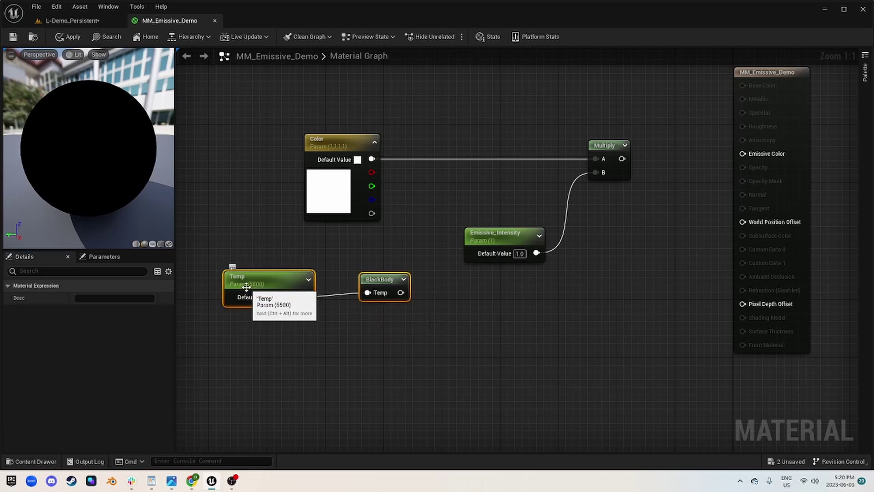
key("q")
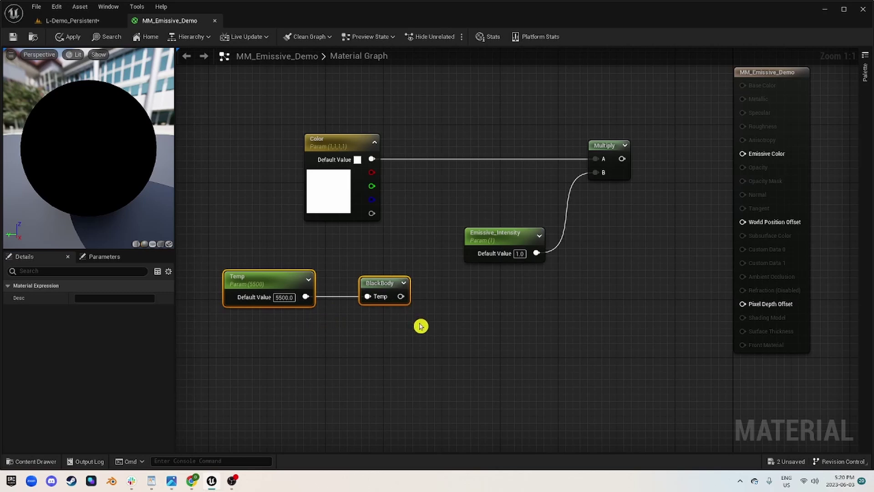
left_click_drag(404, 326, 319, 327)
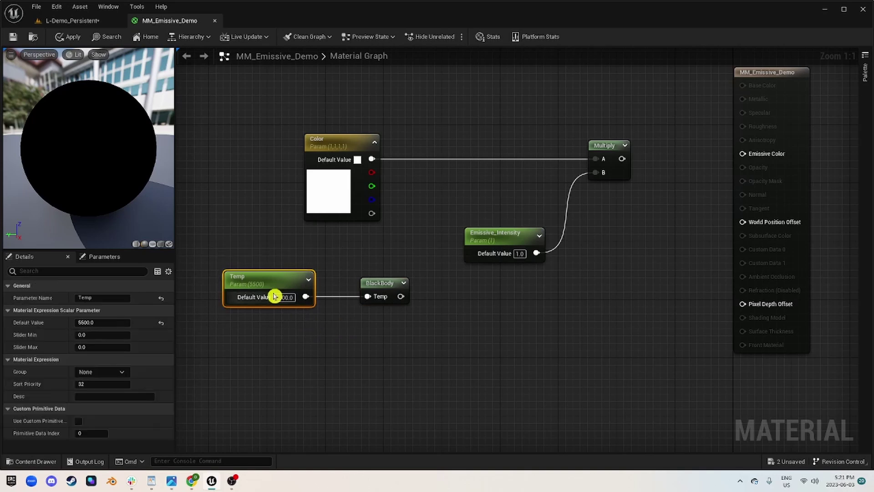
left_click_drag(261, 288, 290, 289)
left_click(397, 351)
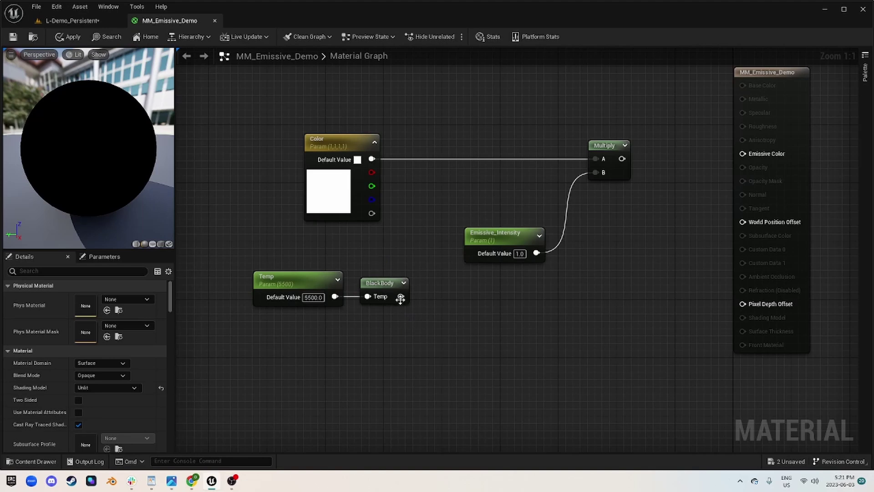
Preview the BlackBody node and try raising the Temp parameter's default value to about 73466.
right_click(385, 287)
left_click(447, 304)
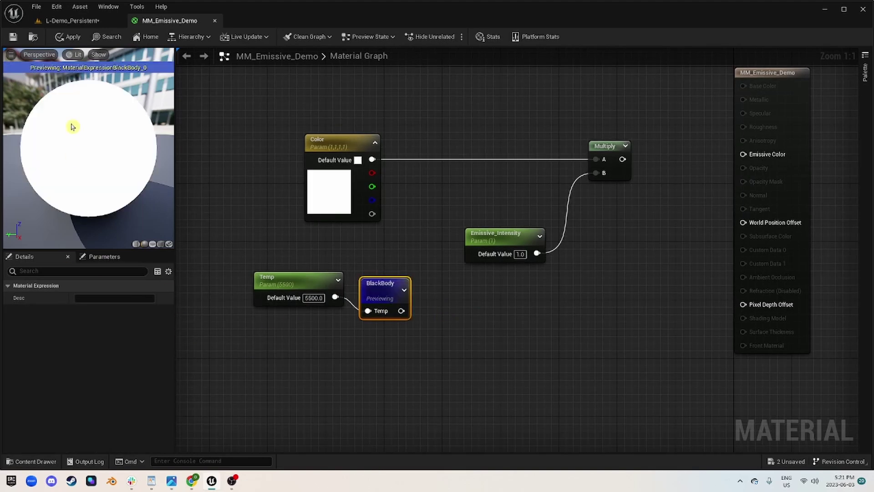
left_click(298, 280)
left_click_drag(103, 322, 150, 336)
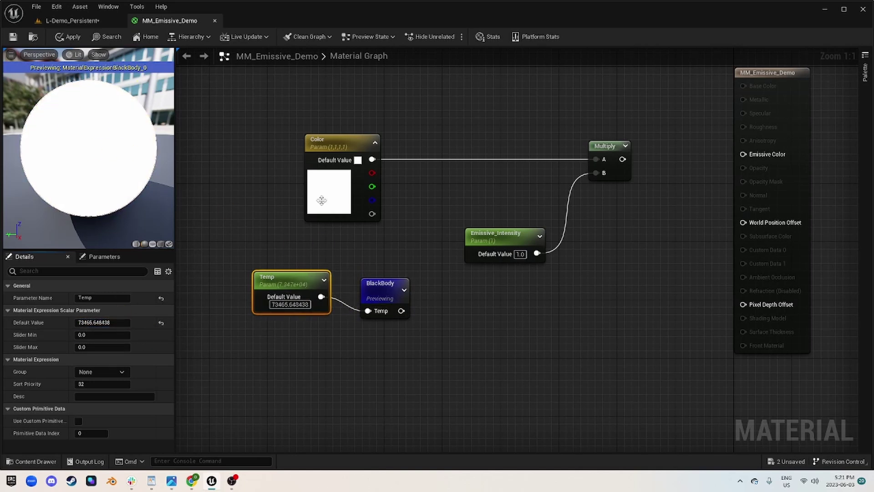
Undo the trial changes to the Temp parameter's default value.
left_click(458, 325)
key("ctrl+z")
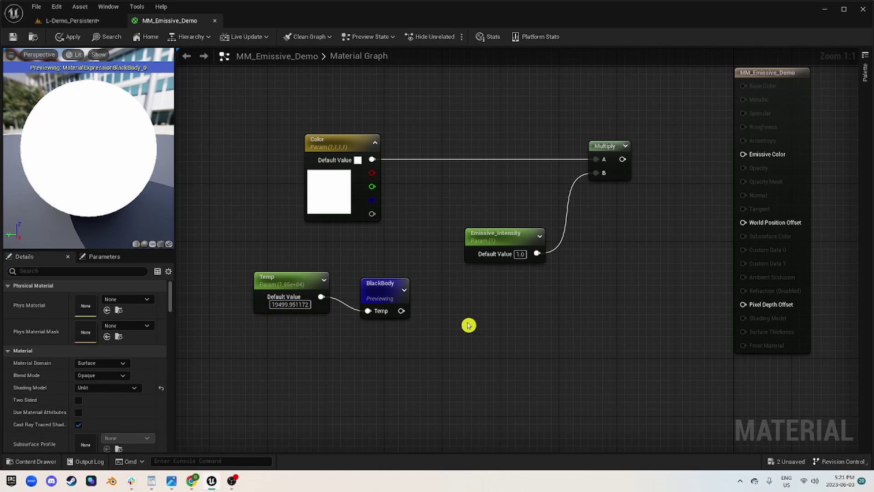
key("ctrl+z")
key("ctrl+z")
key("ctrl+z")
key("ctrl+z")
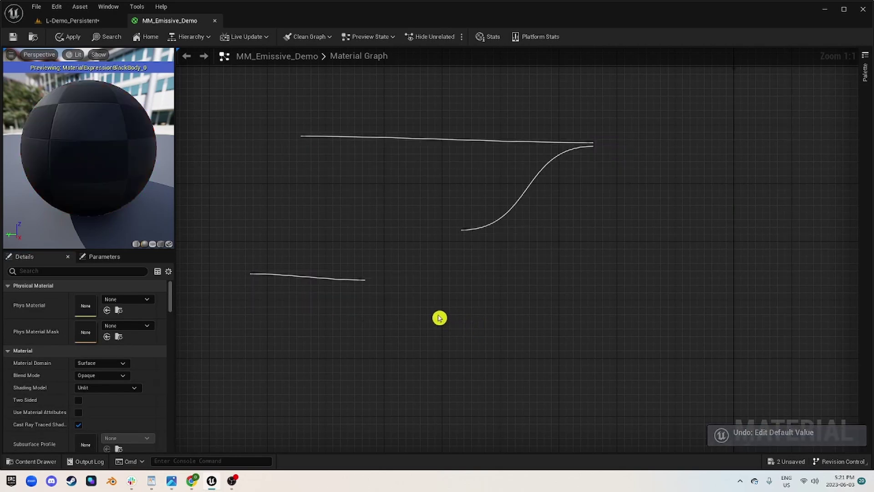
key("ctrl+z")
key("ctrl+z")
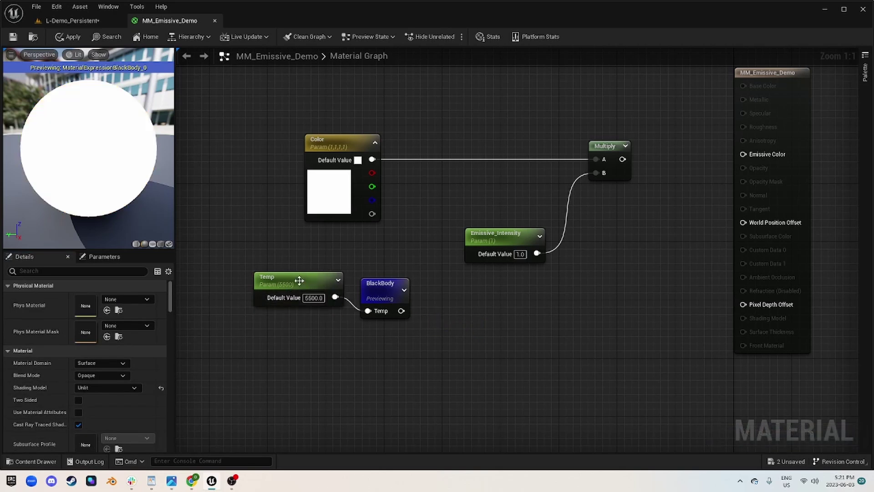
Move the Temp node down so its output lines up with BlackBody's input.
left_click_drag(299, 281, 308, 295)
left_click_drag(432, 340, 259, 297)
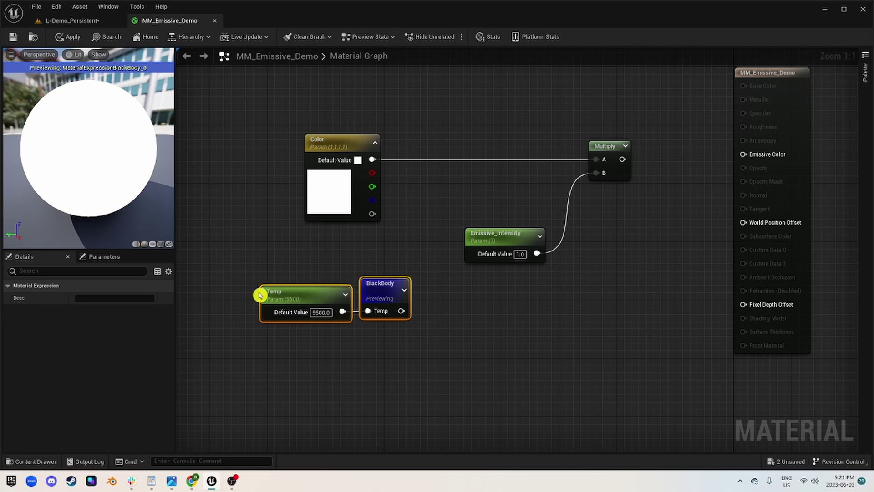
left_click(430, 327)
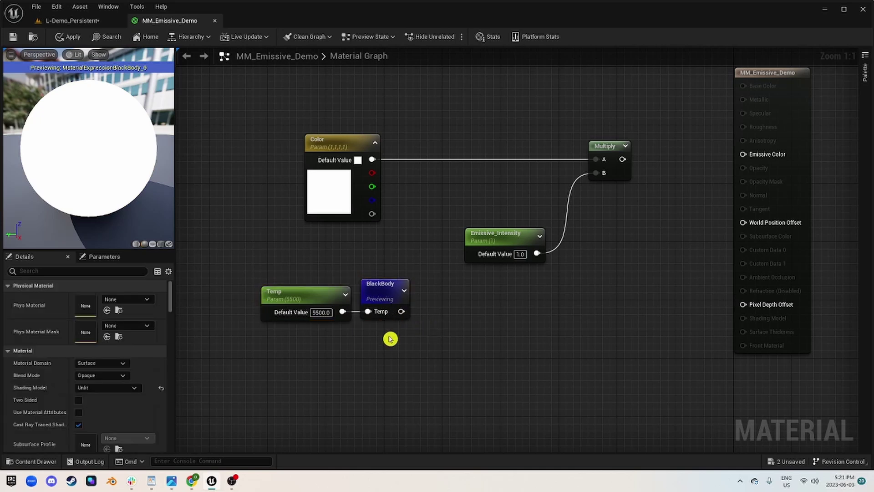
left_click(275, 298)
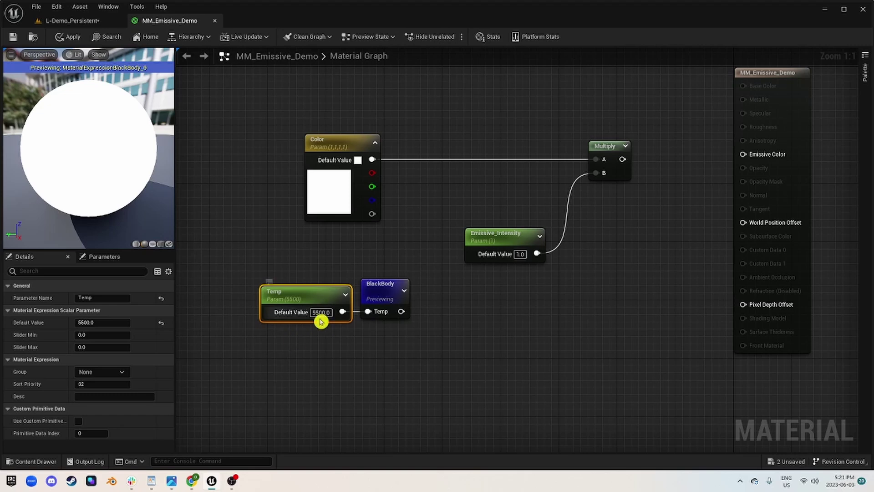
Connect the BlackBody output to Emissive Color and stop previewing the BlackBody node.
right_click_drag(531, 334, 490, 304)
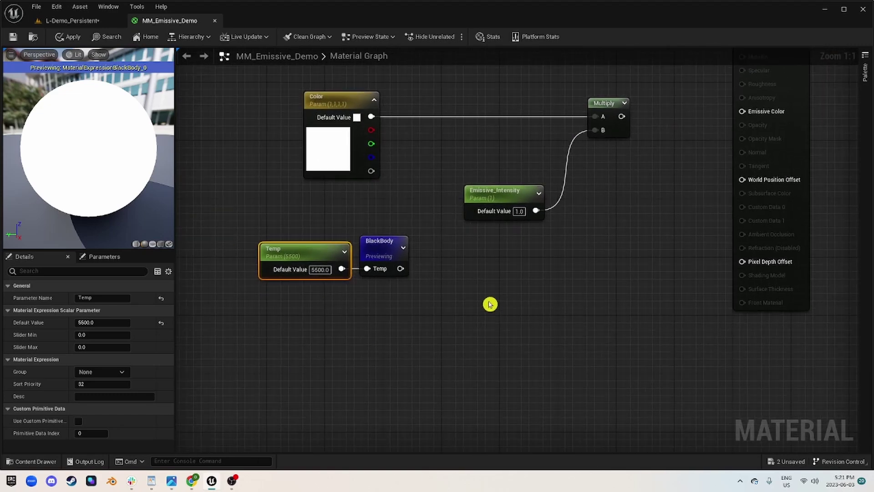
left_click_drag(406, 271, 752, 119)
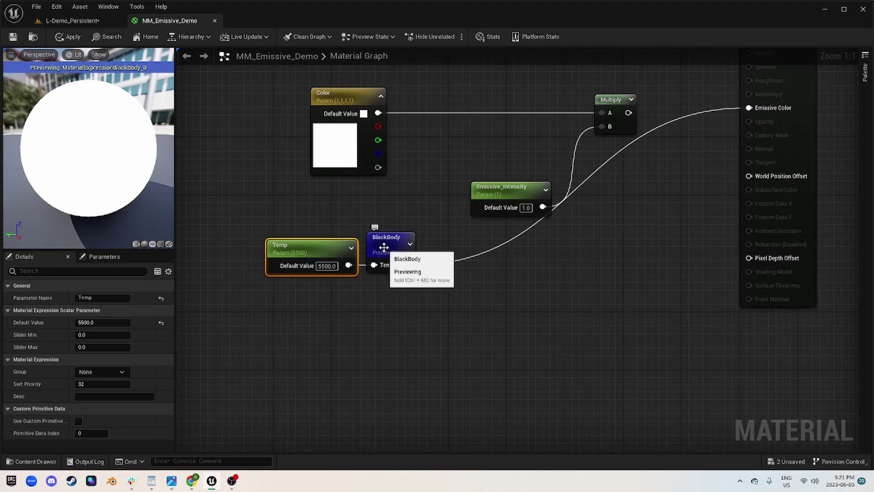
right_click(395, 258)
left_click(418, 265)
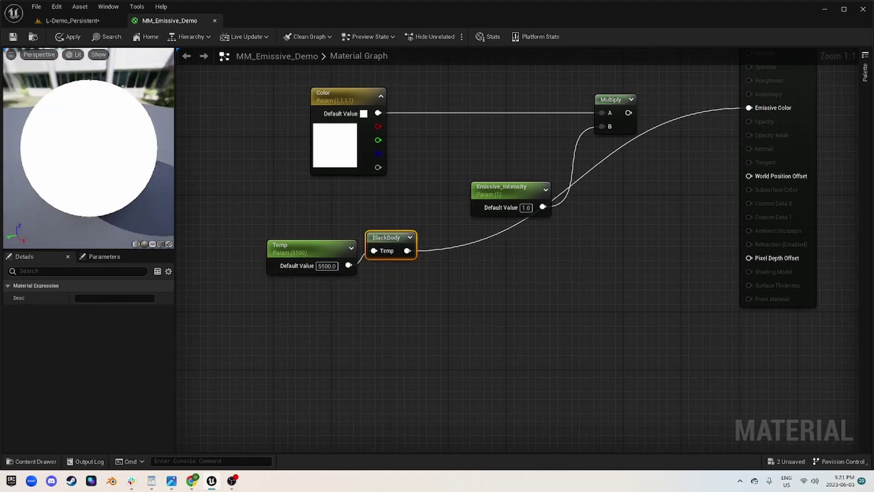
left_click(76, 56)
left_click(201, 121)
left_click(389, 330)
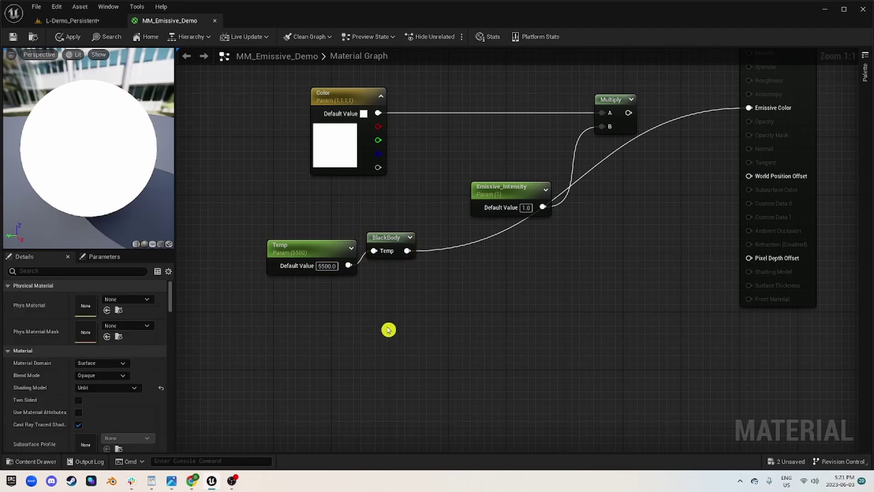
Shift the Temp and BlackBody nodes left and realign them with each other.
right_click_drag(536, 225, 469, 213)
left_click_drag(234, 242, 217, 227)
left_click_drag(324, 227, 303, 227)
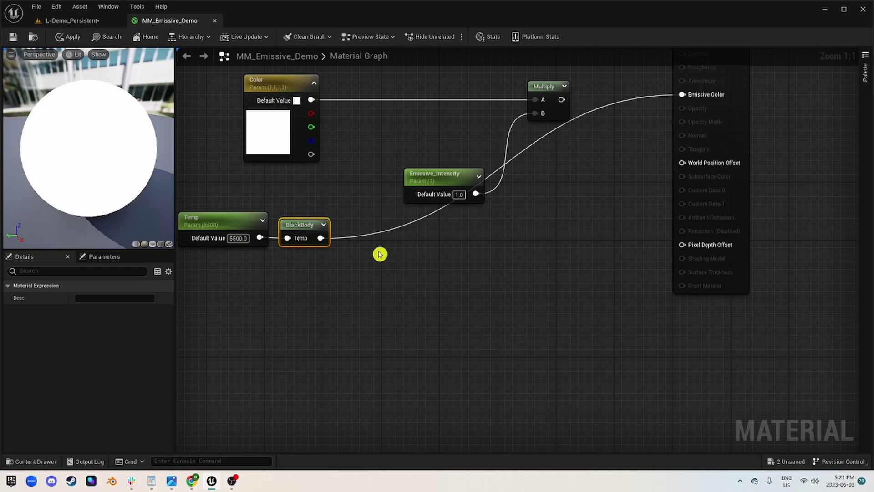
right_click_drag(374, 267, 433, 273)
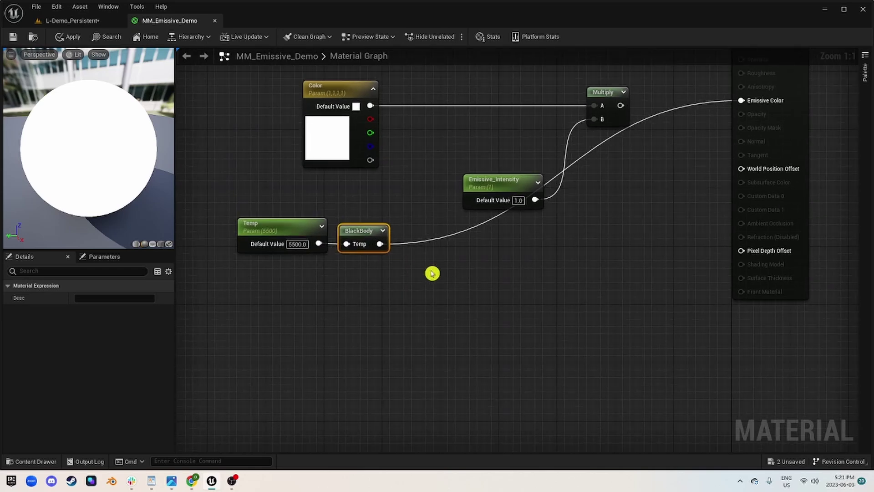
Move Temp and BlackBody down and left, add a Normalize node fed by BlackBody, and check its description.
left_click_drag(392, 288, 237, 211)
left_click_drag(376, 240, 429, 269)
left_click(421, 279)
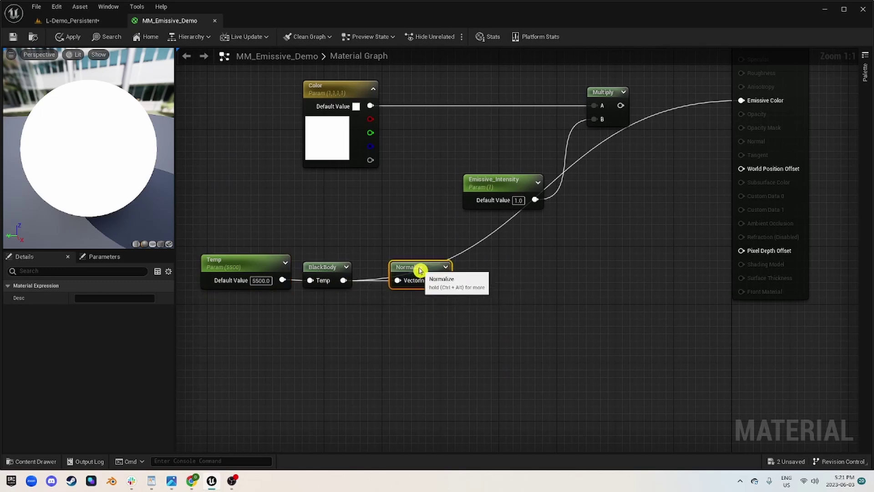
key("ctrl+alt")
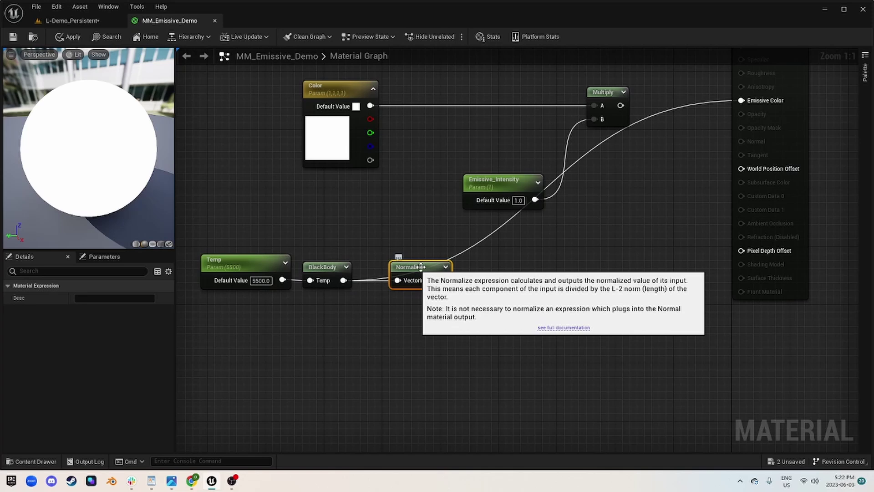
Shift the Temp, BlackBody and Normalize chain left and add a second Multiply node between Color and the existing Multiply.
right_click_drag(521, 266, 378, 308)
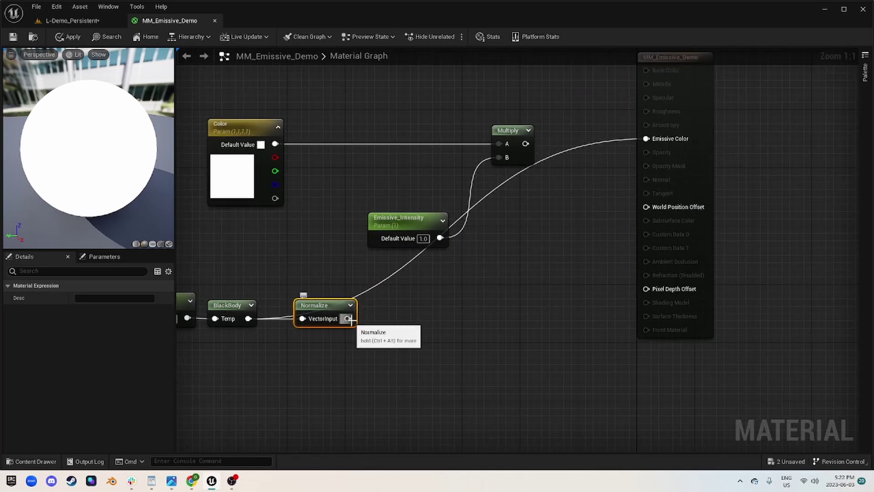
right_click_drag(455, 290, 565, 273)
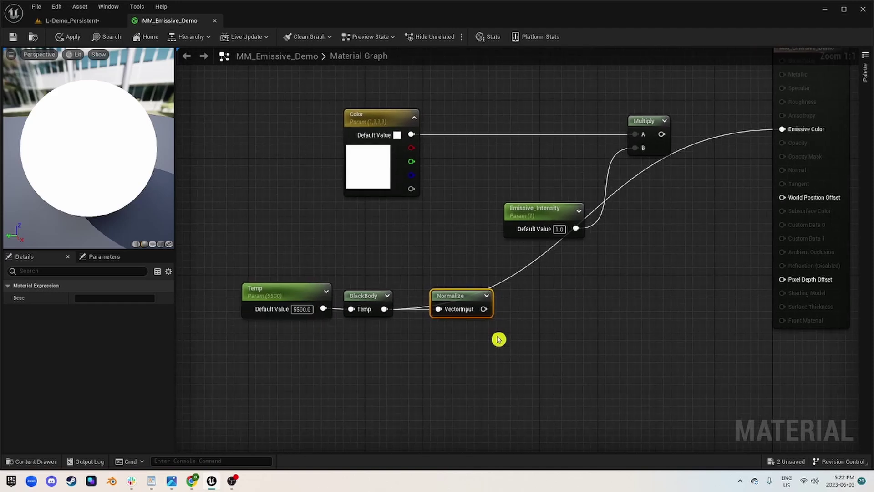
left_click_drag(497, 338, 266, 295)
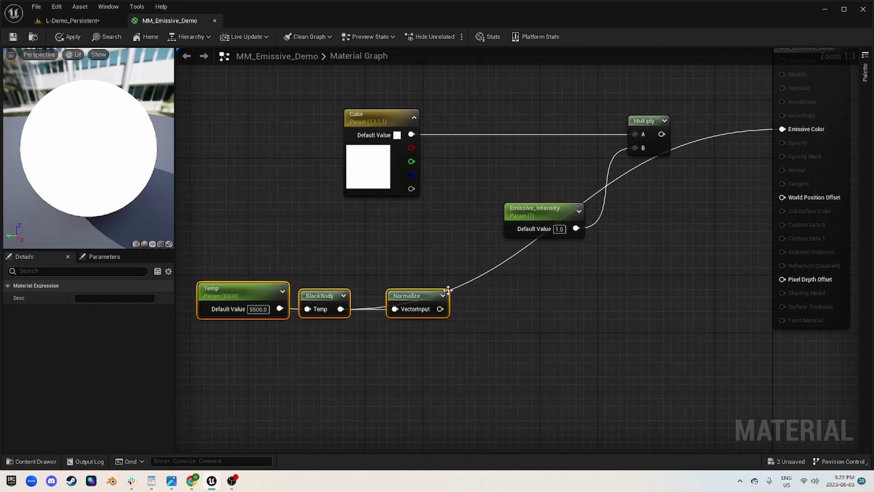
left_click(481, 144)
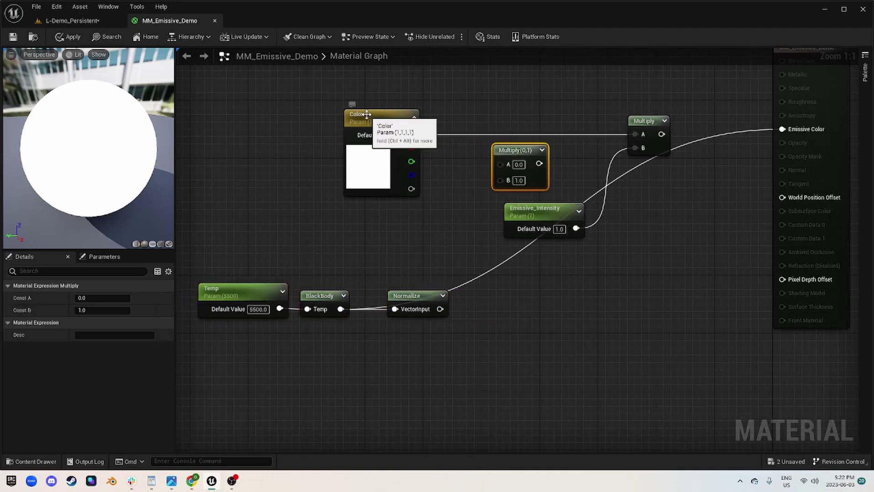
Connect Color to input A and Normalize to input B of the new Multiply node, and shift Normalize slightly left.
left_click_drag(411, 134, 515, 173)
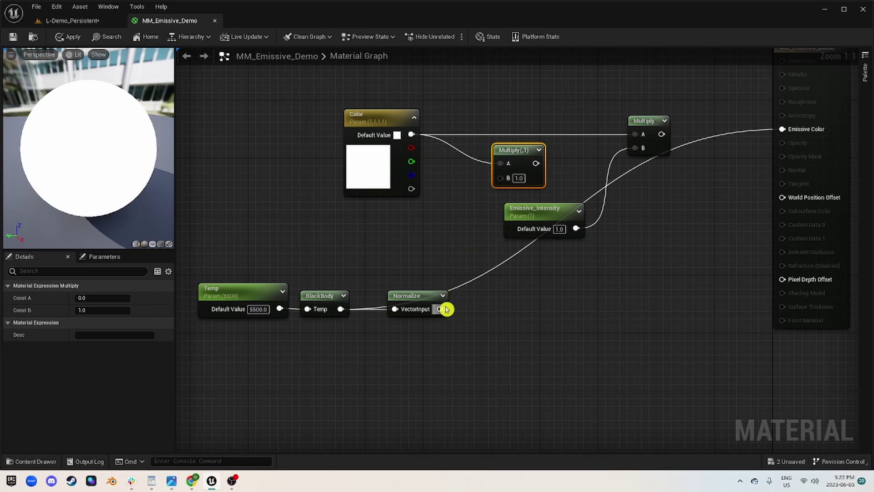
left_click_drag(446, 309, 501, 178)
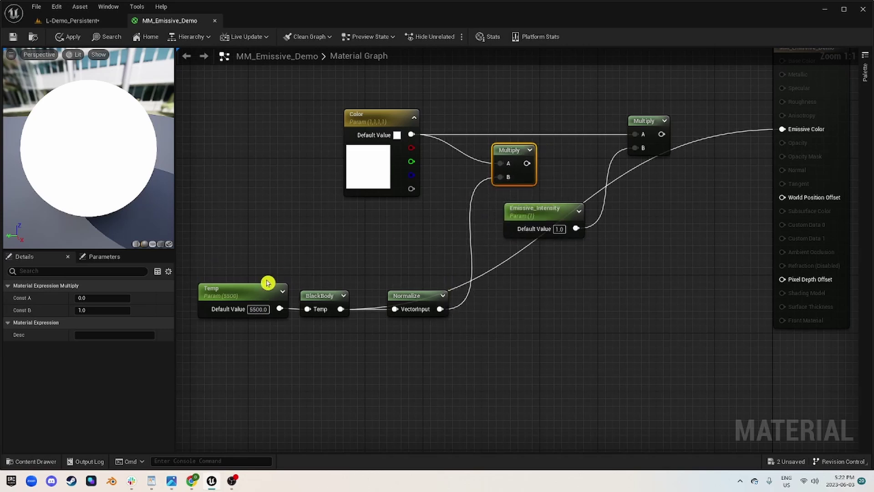
left_click_drag(425, 298, 410, 298)
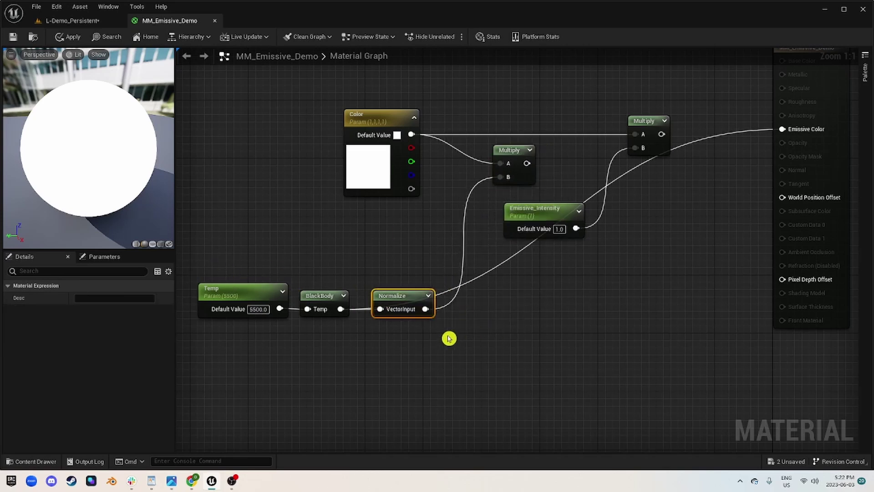
Feed the new Multiply into input A of the intensity Multiply, and connect that node's output to Emissive Color.
right_click_drag(517, 156, 449, 201)
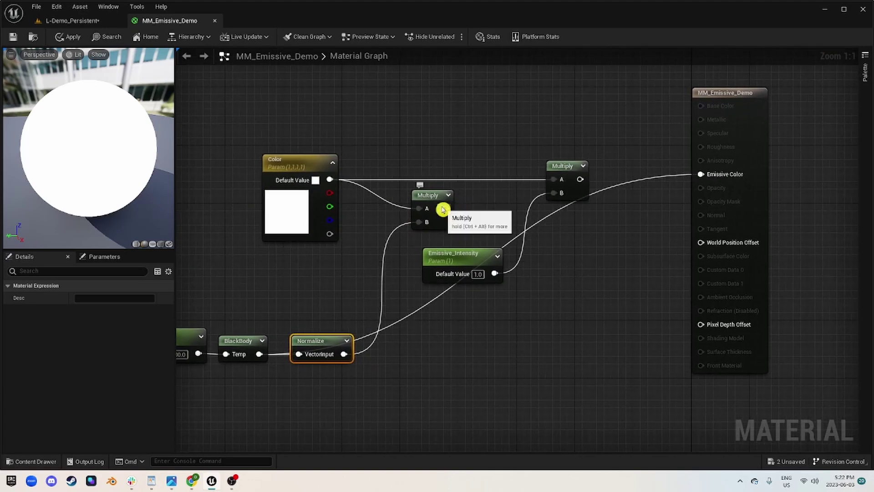
left_click_drag(445, 208, 431, 172)
left_click_drag(579, 179, 702, 174)
Try 3200 as the Temp parameter's default value and settle on 6500, checking the material preview from different angles.
right_click_drag(204, 228, 401, 169)
left_click(369, 295)
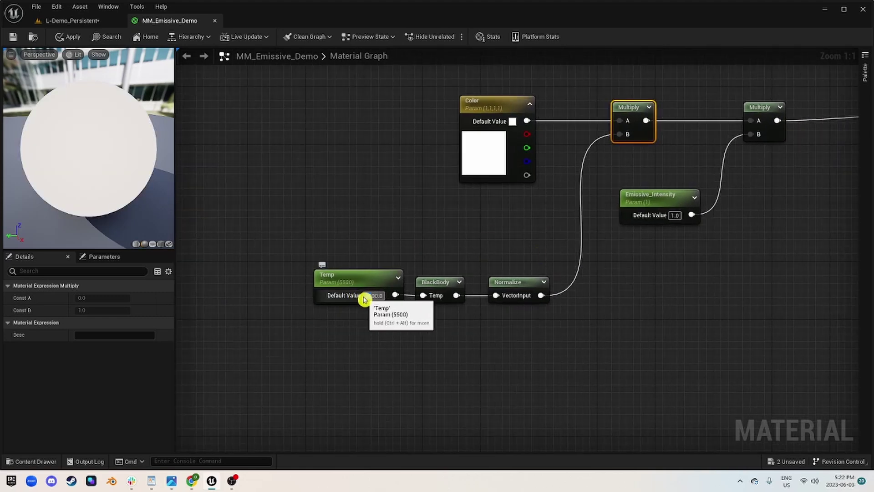
type("3200")
key("Return")
left_click_drag(103, 165, 132, 136)
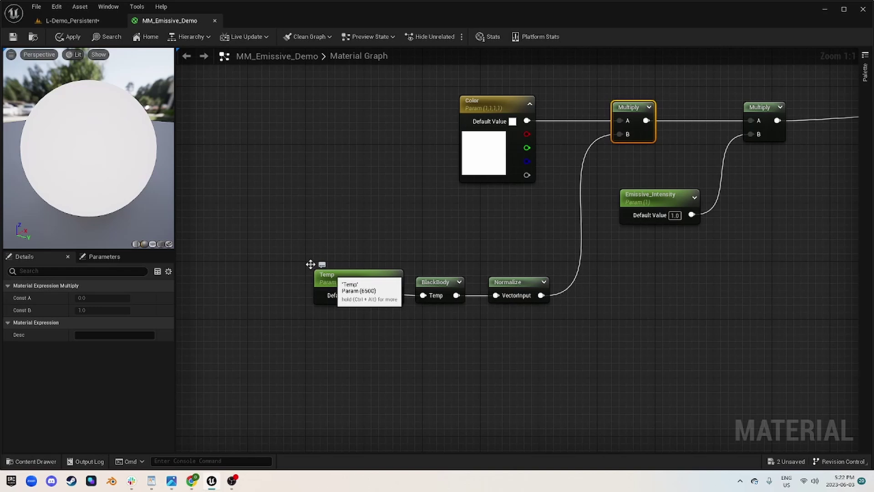
left_click_drag(114, 136, 68, 132)
left_click(373, 295)
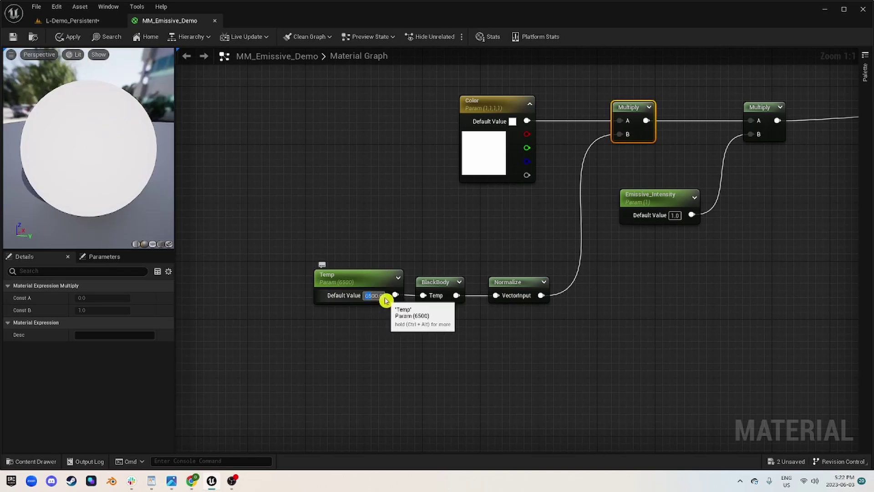
type("5500")
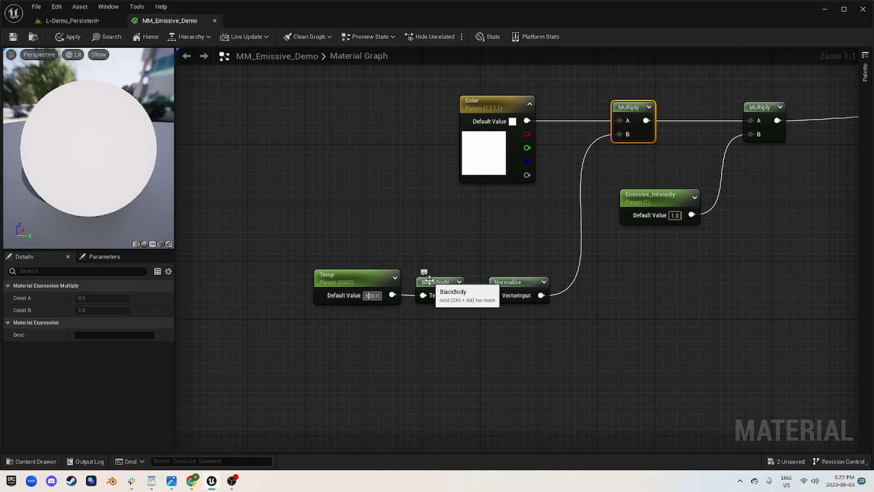
left_click(486, 346)
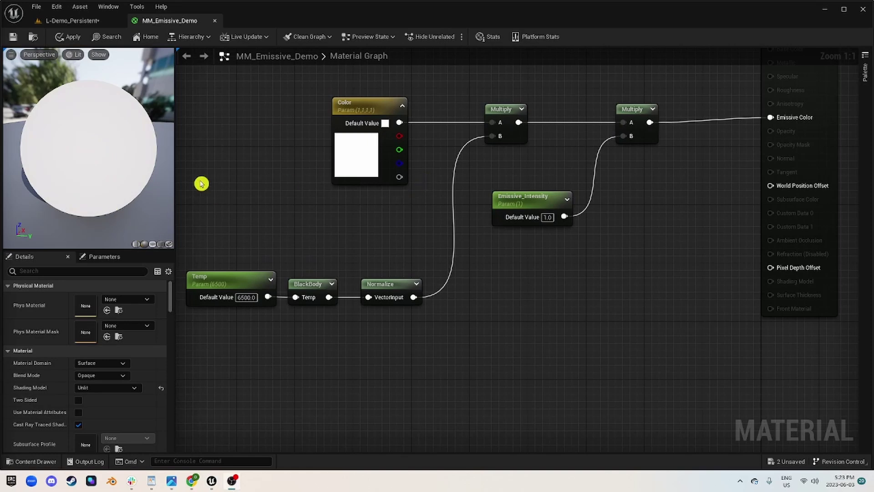
Enable Use Custom Primitive Data on the Color parameter, widening the property name column to read the option.
right_click_drag(201, 183, 260, 220)
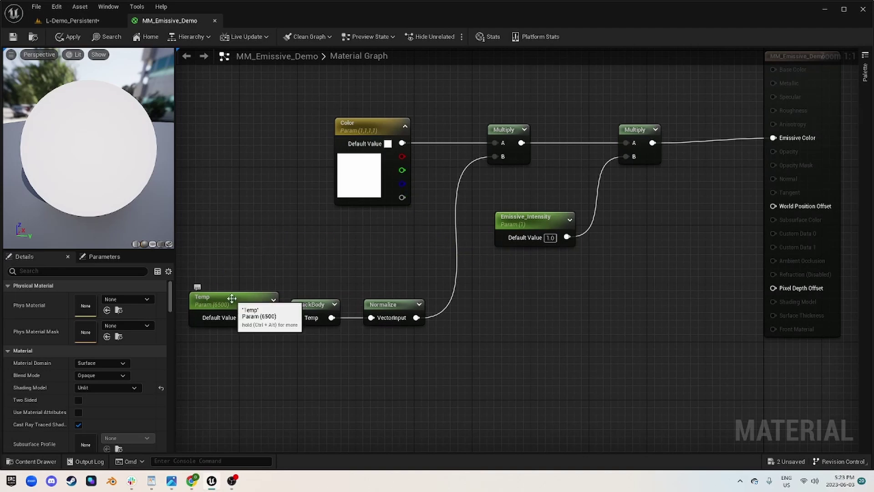
right_click_drag(467, 307, 565, 285)
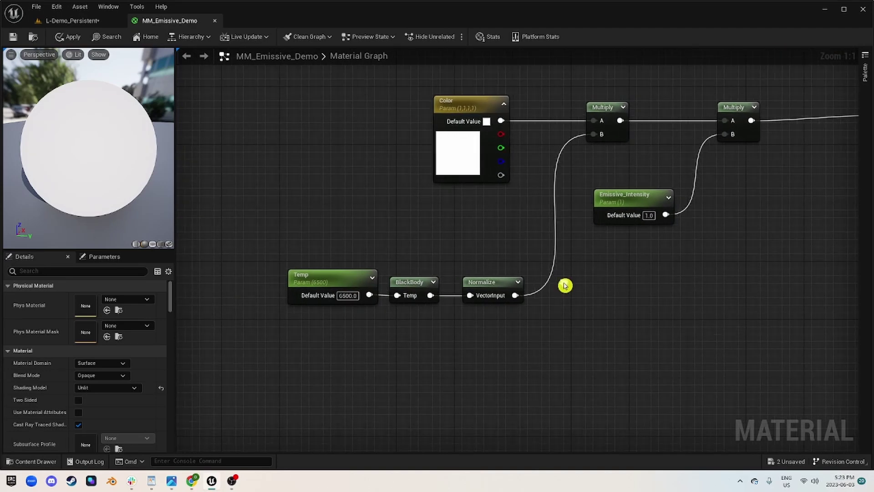
left_click(313, 276)
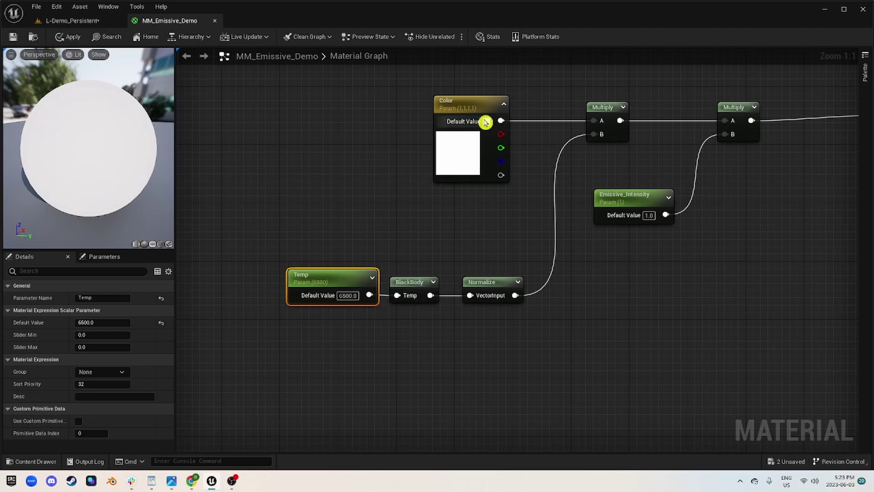
left_click(469, 99)
right_click_drag(470, 99, 341, 150)
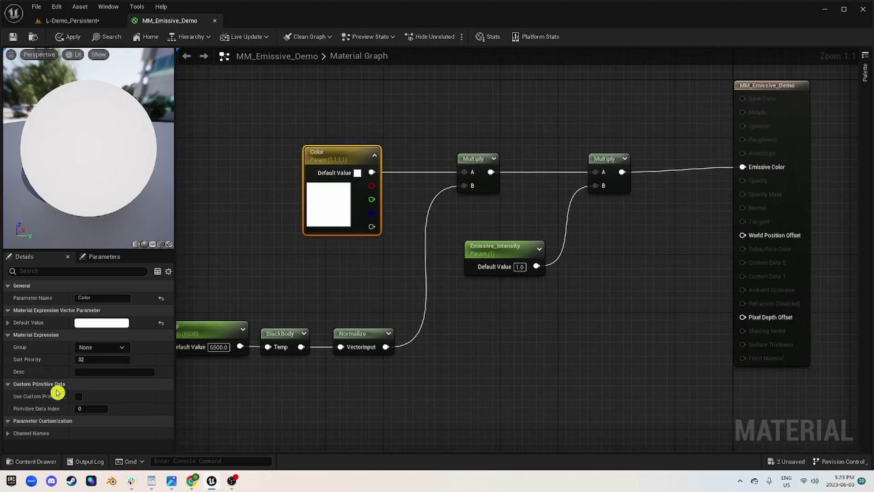
left_click_drag(72, 387, 99, 387)
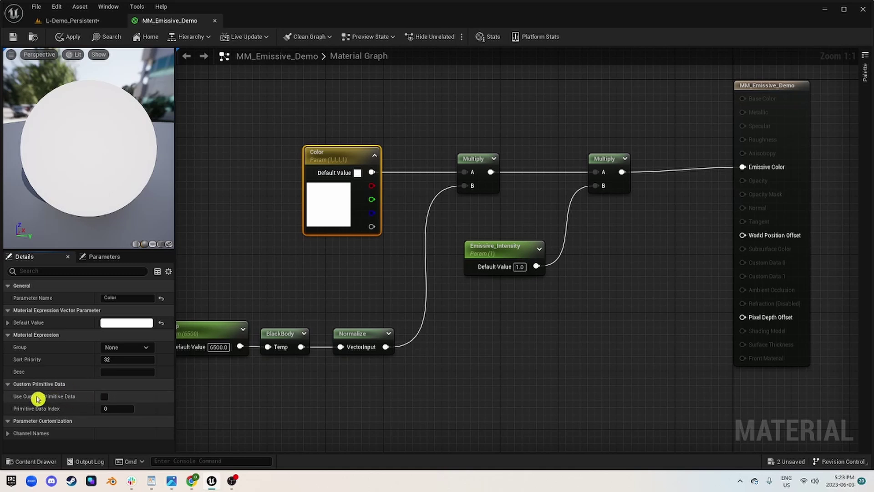
left_click(105, 399)
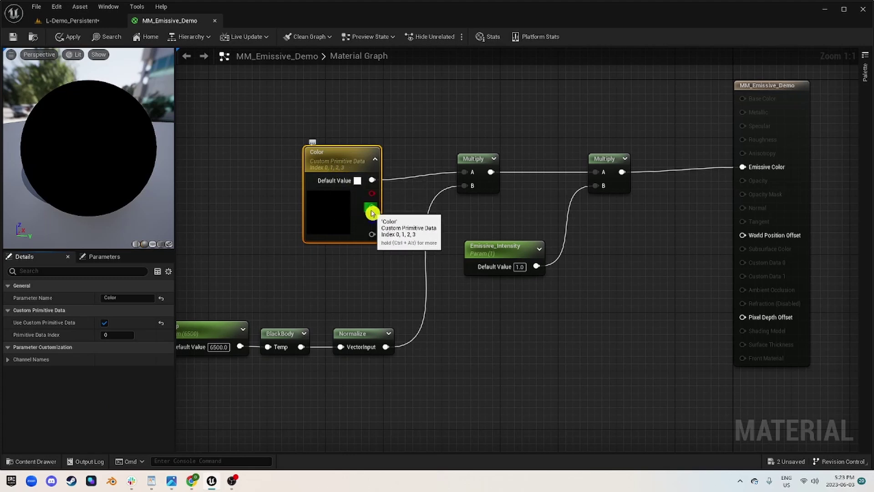
Enable custom primitive data on the Temp parameter with primitive data index 4, and realign the node with BlackBody.
right_click_drag(275, 225, 299, 275)
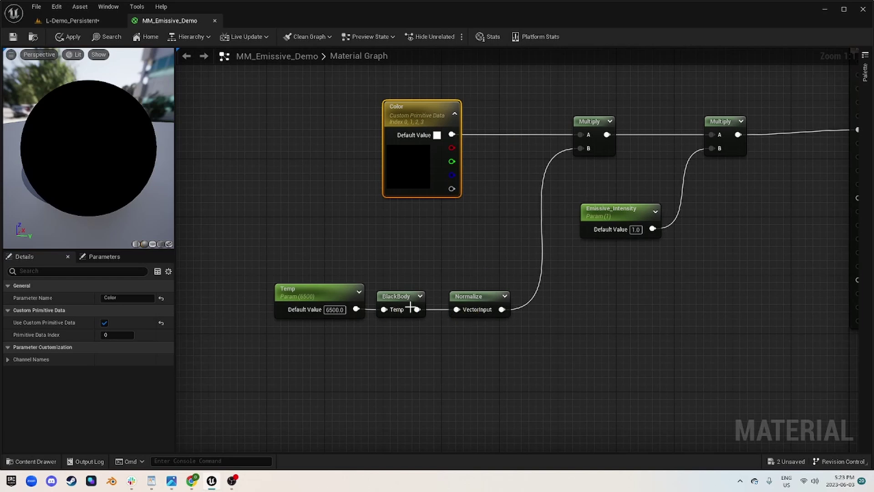
right_click(299, 295)
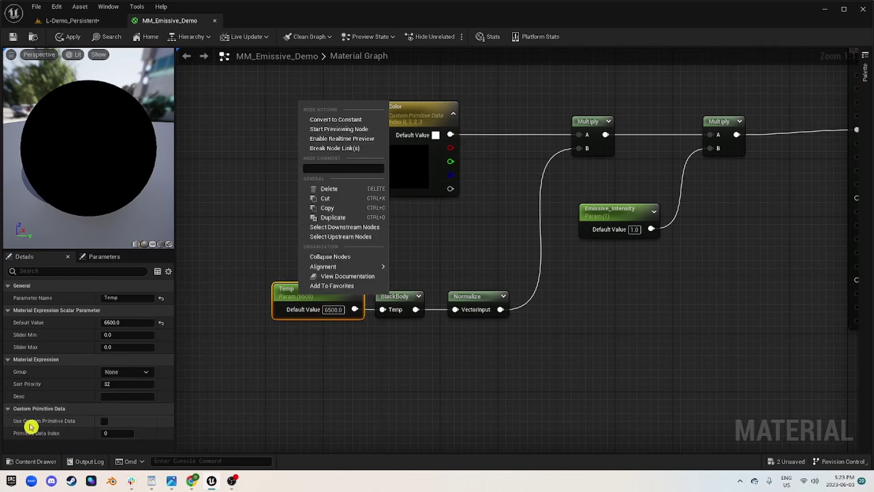
left_click(105, 424)
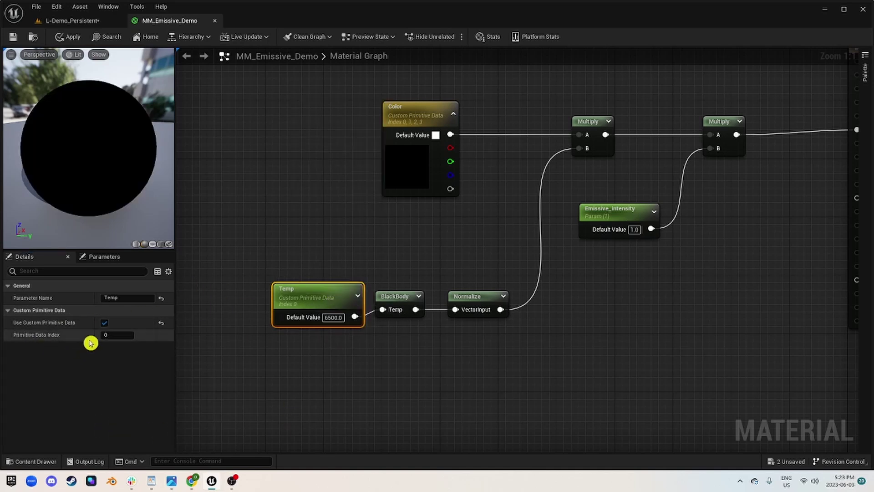
left_click_drag(114, 333, 131, 324)
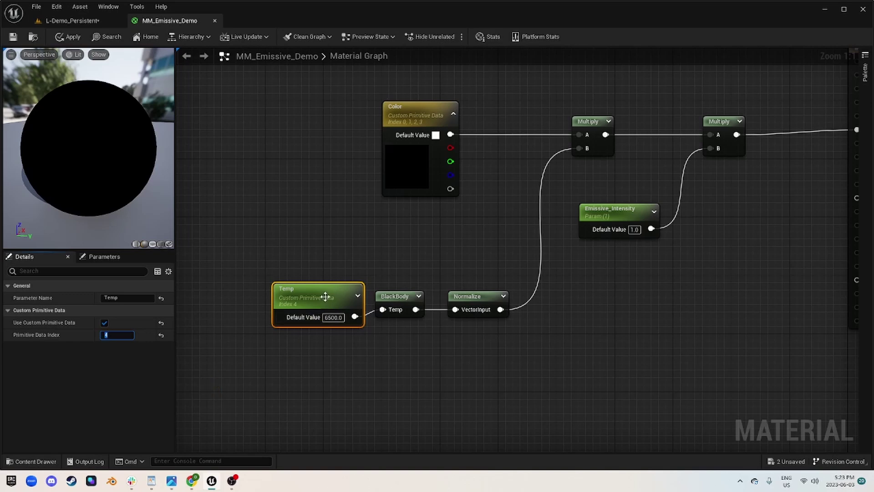
left_click_drag(325, 297, 326, 289)
left_click_drag(238, 264, 537, 307)
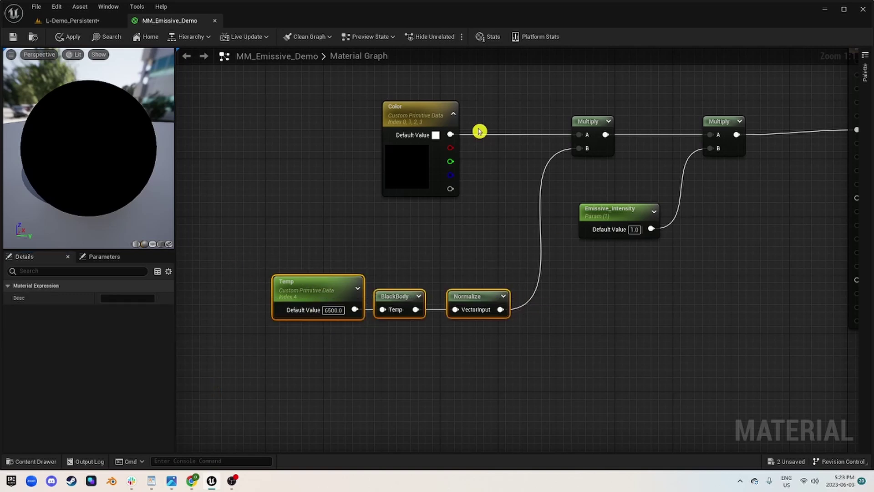
Enable custom primitive data on the Emissive_Intensity parameter and set its primitive data index to 5.
right_click_drag(585, 245, 496, 222)
left_click(488, 223)
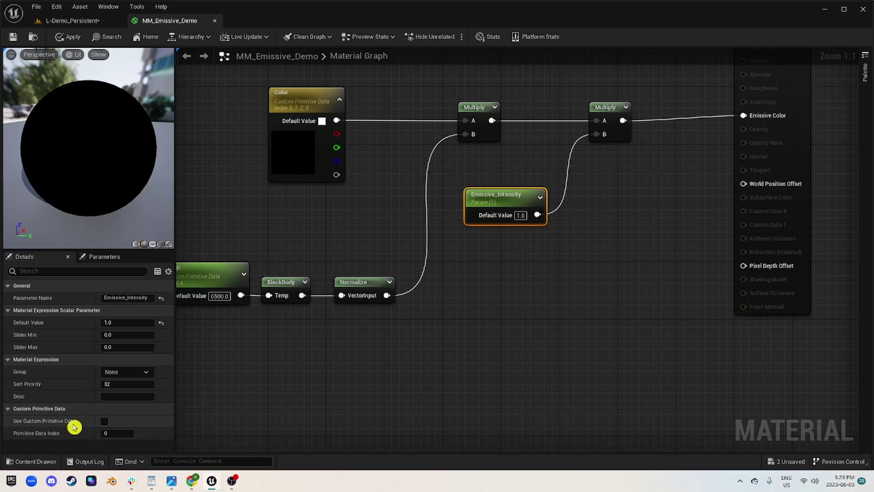
left_click(105, 425)
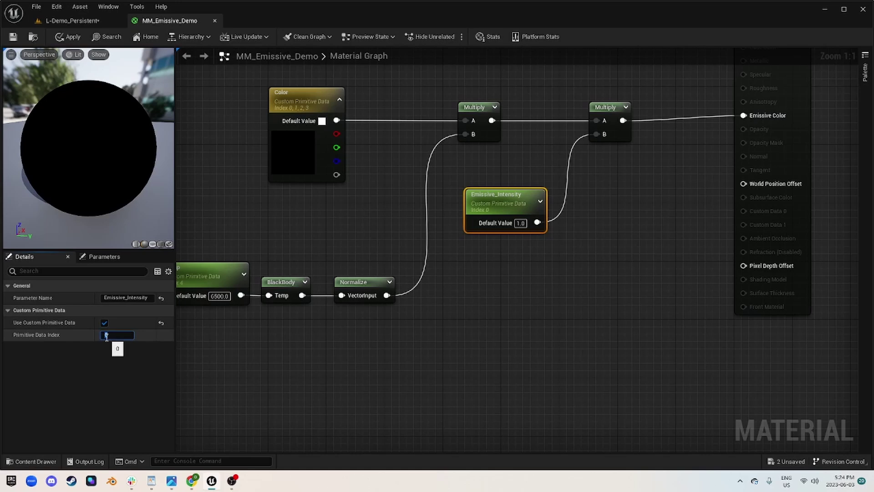
type("5")
key("Return")
Apply the changes to the MM_Emissive_Demo material and save it.
right_click_drag(572, 234, 475, 157)
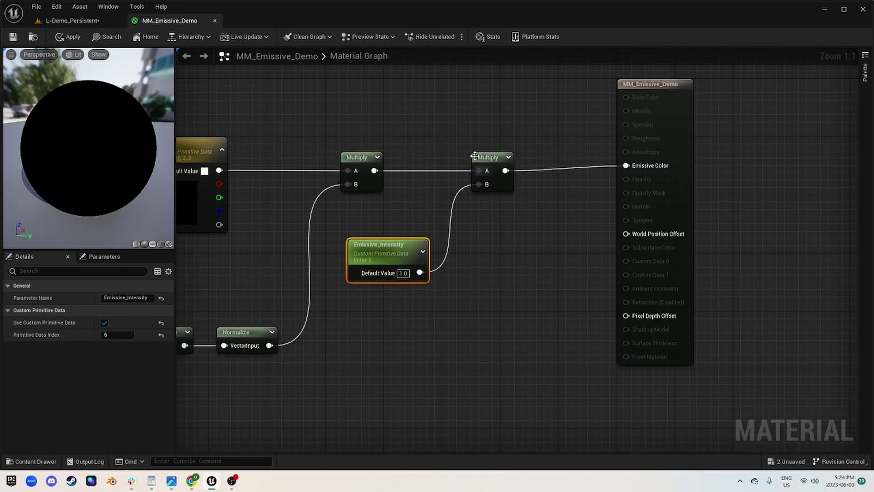
left_click(66, 38)
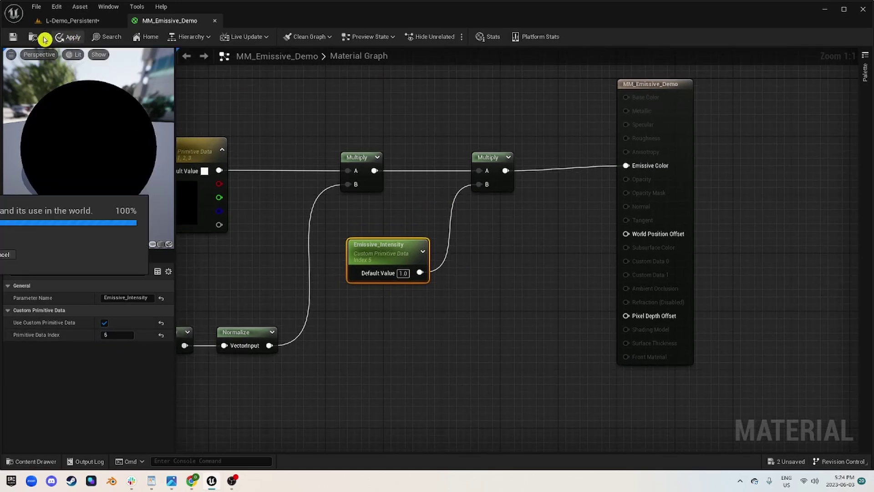
left_click(19, 39)
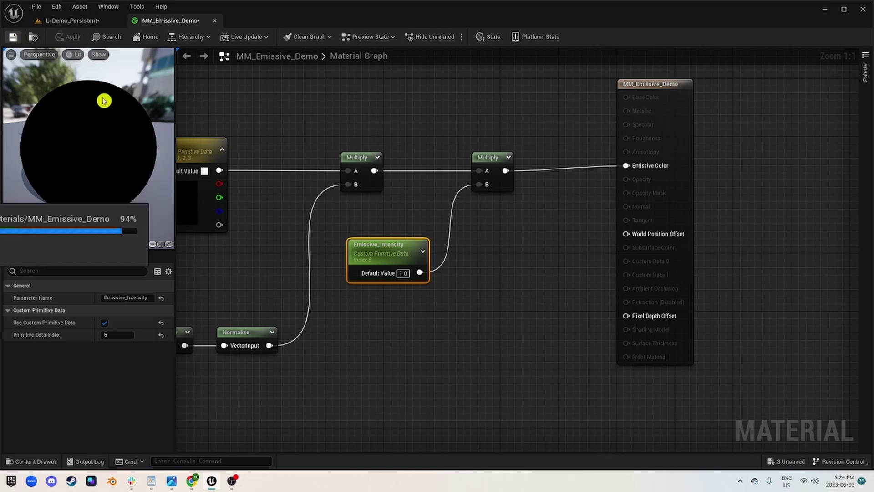
Return to the L-Demo_Persistent level and delete the existing Sphere actor.
left_click(81, 21)
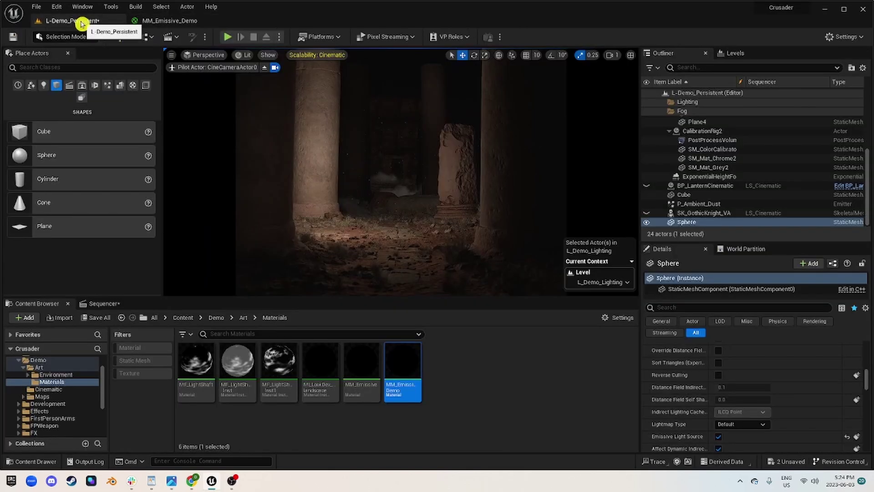
left_click(695, 214)
left_click(697, 222)
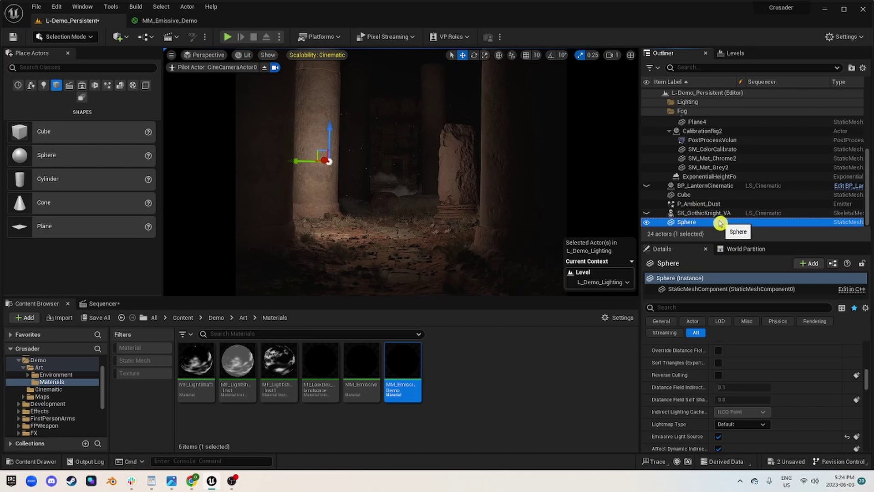
key("Delete")
Place a new sphere shape in the middle of the camera view and assign MM_Emissive_Demo to it.
left_click_drag(53, 155, 393, 150)
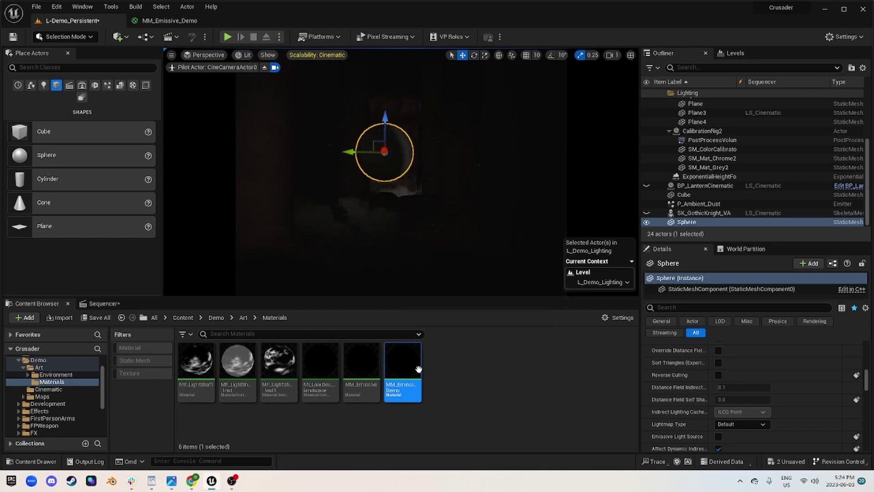
left_click_drag(397, 370, 416, 186)
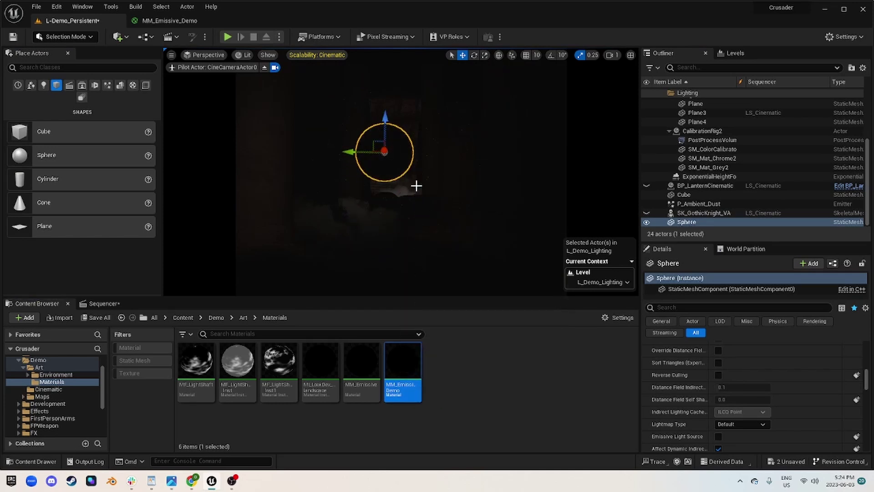
Locate the new sphere's Custom Primitive Data Defaults and widen the property name column to read the entries.
scroll(765, 420, "down", 5)
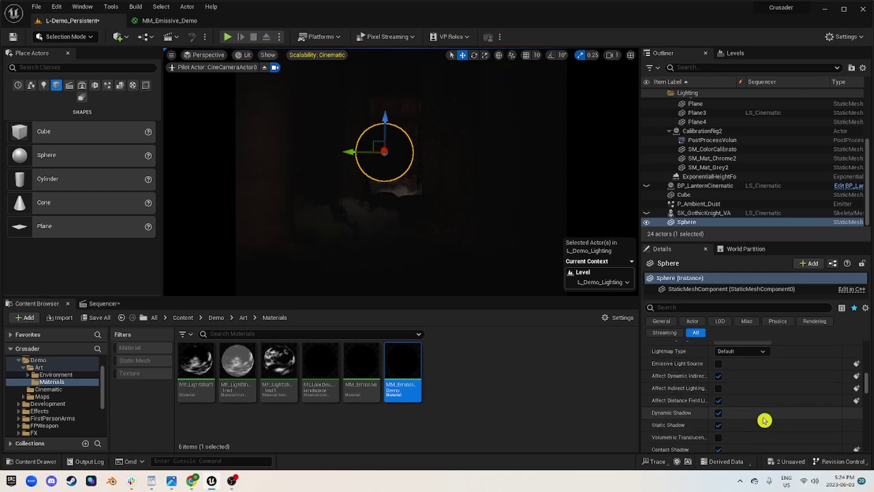
scroll(765, 422, "down", 5)
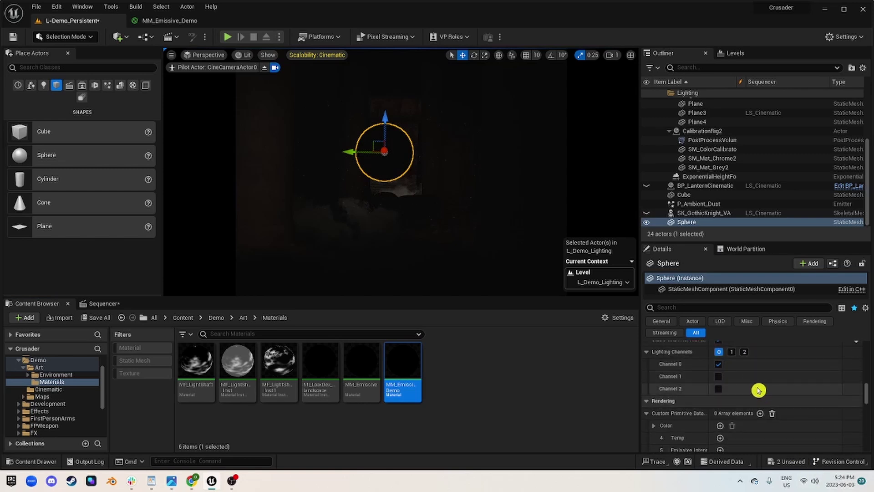
scroll(758, 391, "up", 2)
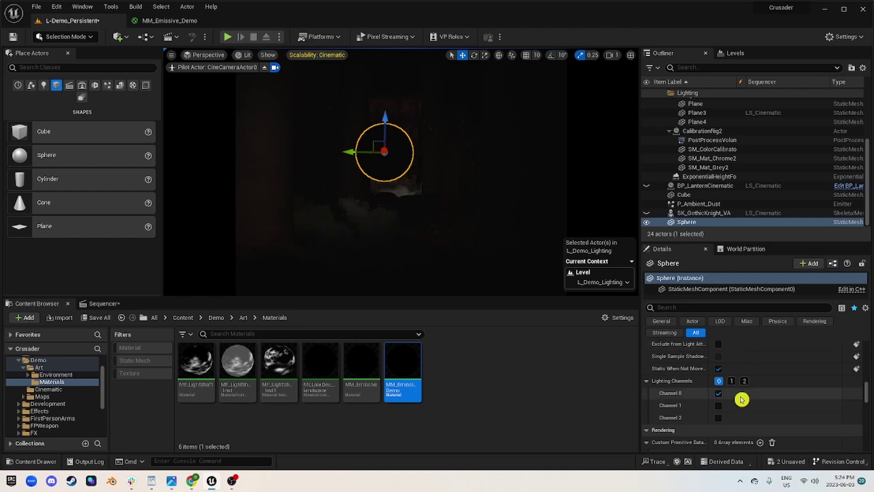
scroll(736, 360, "down", 3)
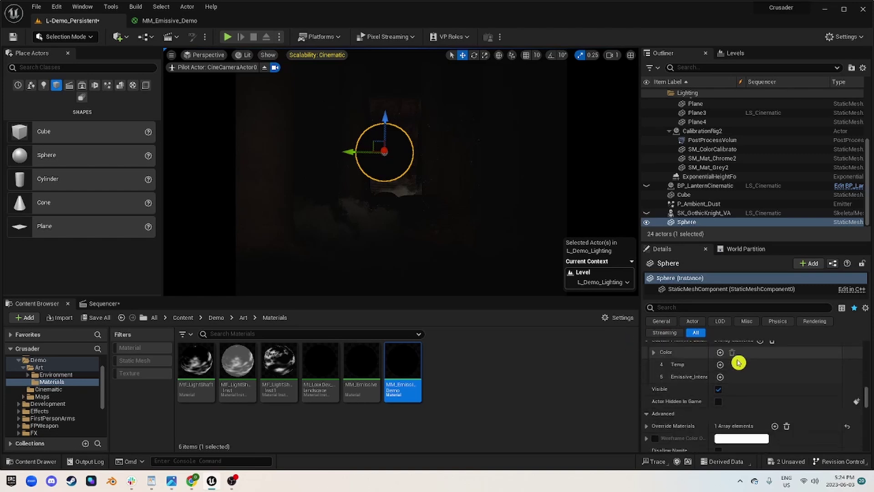
scroll(734, 378, "up", 2)
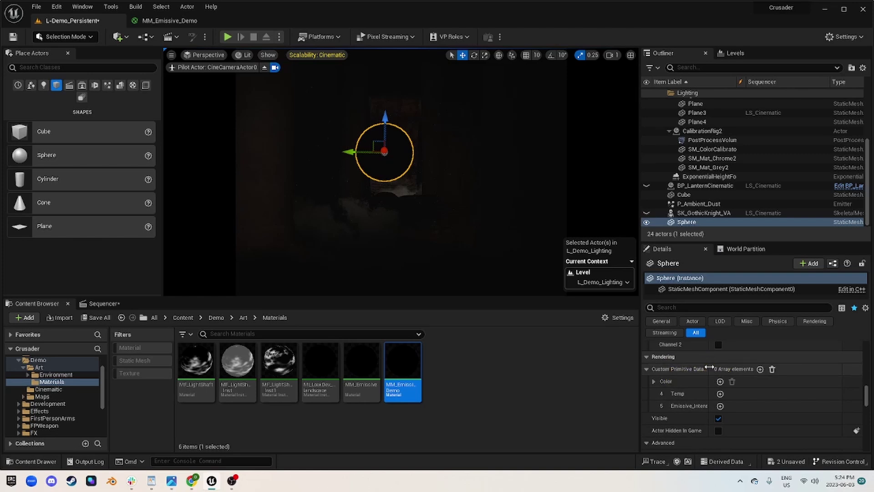
left_click_drag(709, 367, 748, 368)
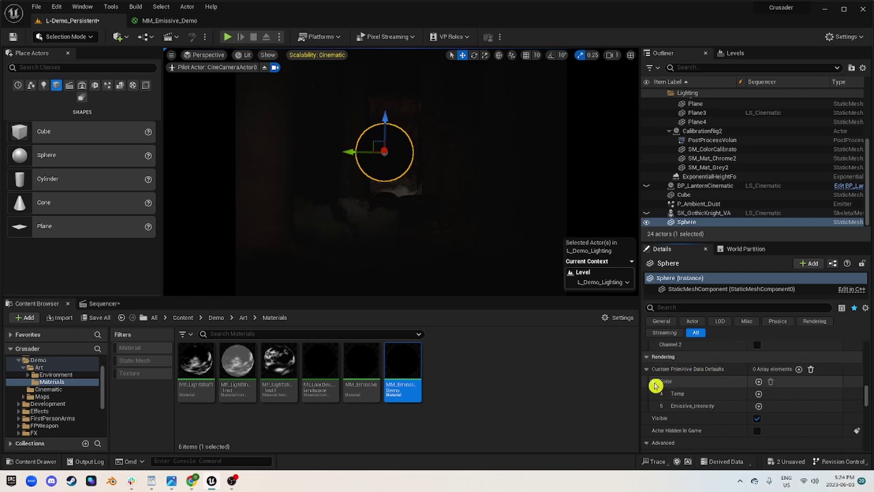
Add the Color, Temp and Emissive_Intensity entries to the sphere's Custom Primitive Data Defaults and compare them with the MM_Emissive_Demo graph's defaults.
left_click_drag(656, 385, 704, 365)
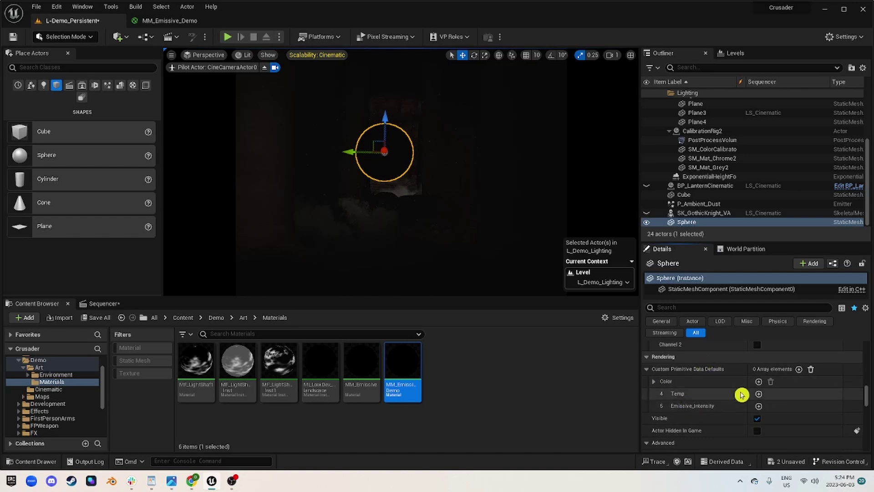
left_click(759, 408)
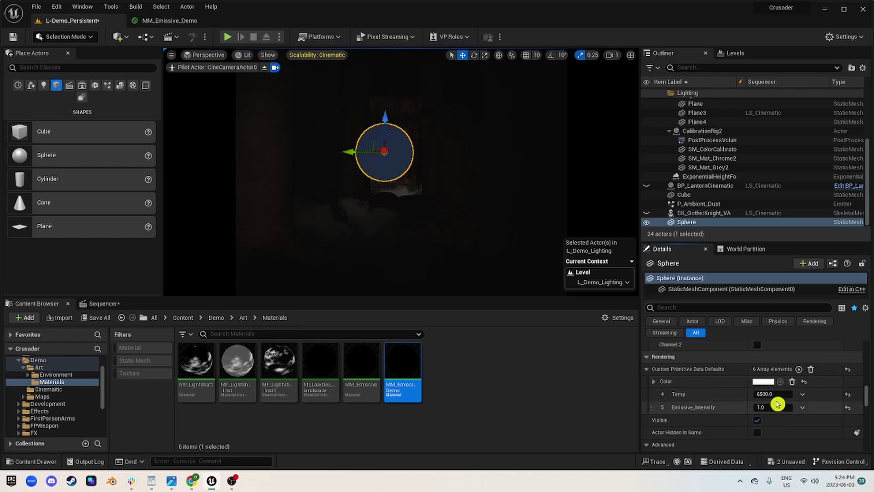
left_click(174, 20)
right_click_drag(342, 282, 596, 240)
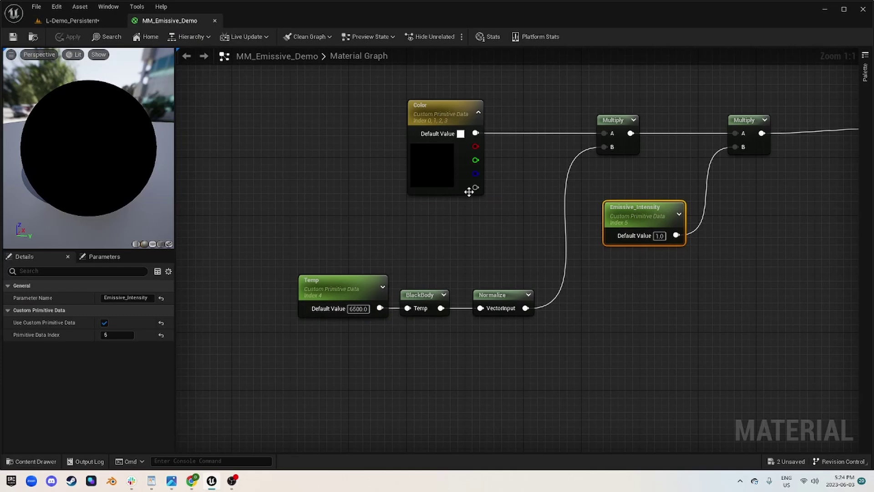
left_click(72, 22)
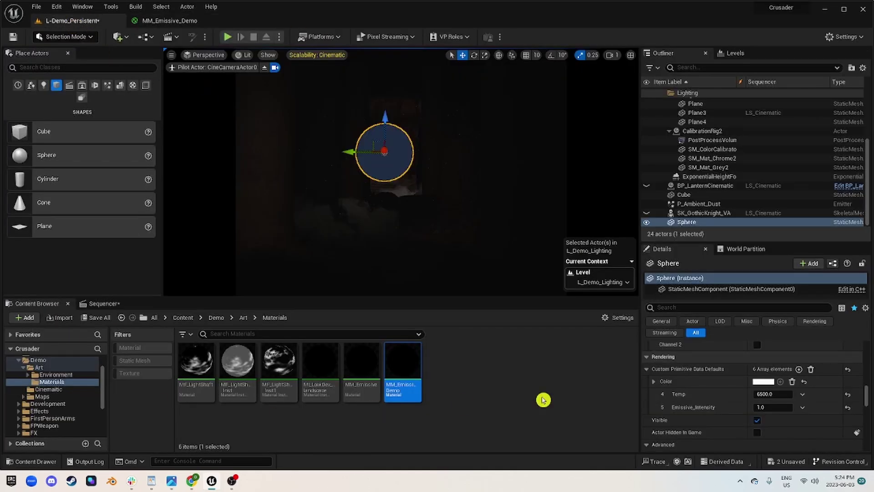
Set the sphere's Emissive_Intensity to 300 in its custom primitive data.
left_click_drag(769, 409, 869, 408)
left_click(783, 407)
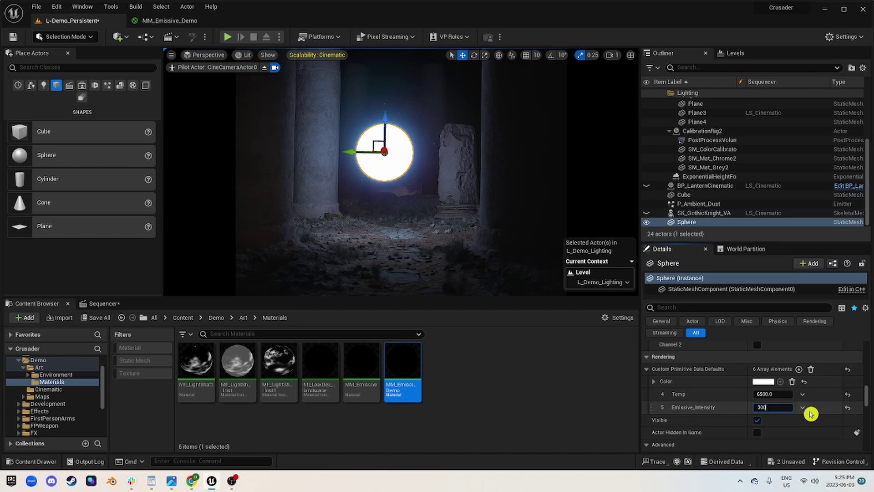
key("Return")
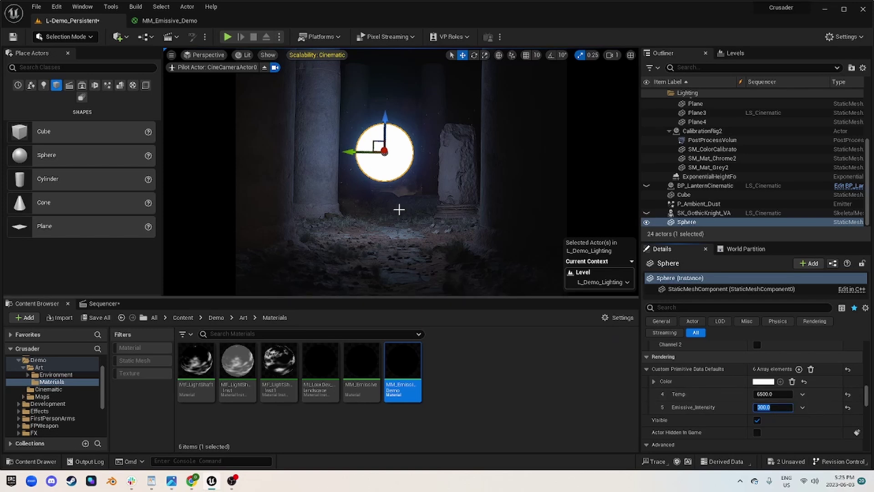
Set the sphere's Temp to 3200 and lower the sphere slightly along its vertical axis.
left_click(780, 394)
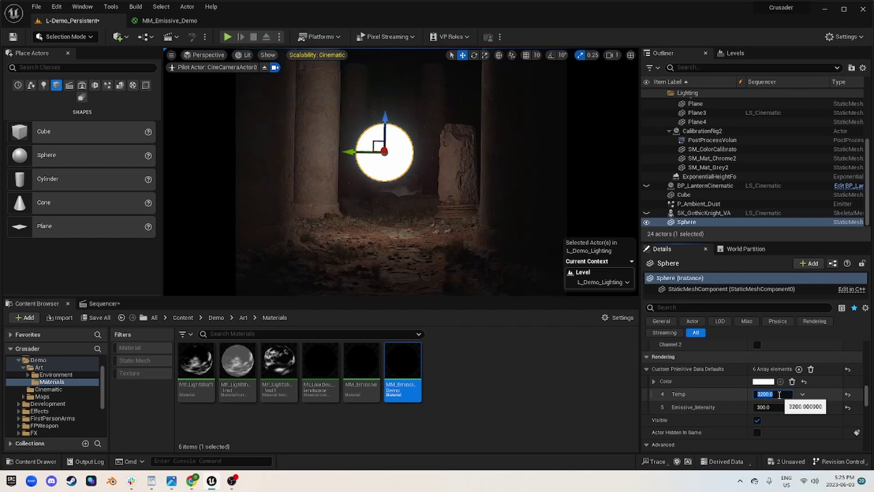
mouse_move(387, 120)
left_mouse_down()
mouse_move(390, 164)
mouse_move(391, 110)
mouse_move(389, 124)
left_mouse_up()
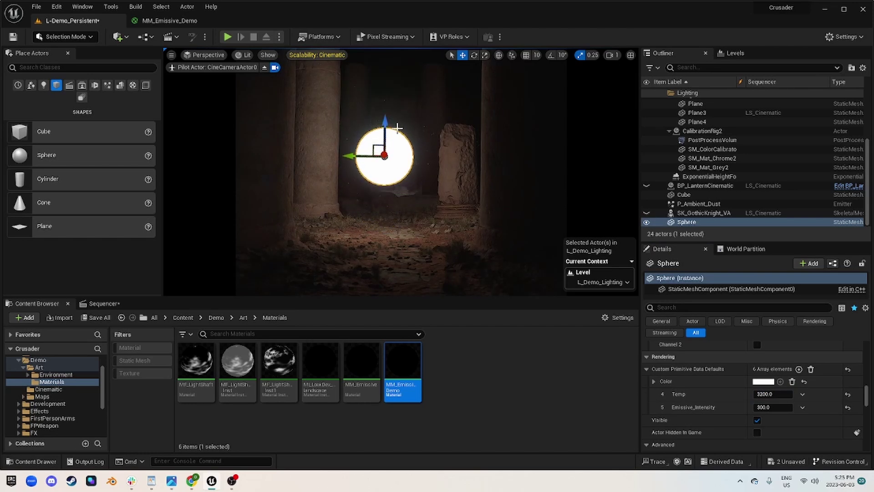
Raise the sphere's Emissive_Intensity to 350.
mouse_move(770, 407)
left_mouse_down()
mouse_move(781, 407)
mouse_move(774, 407)
left_mouse_up()
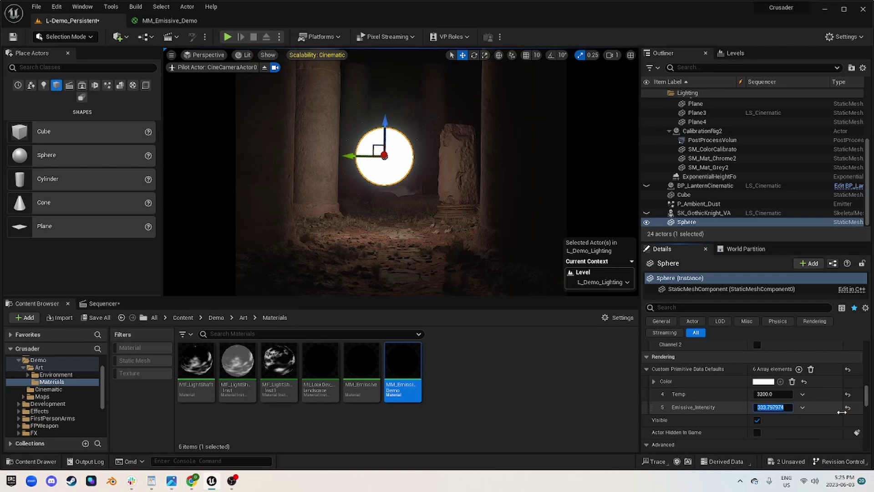
type("350")
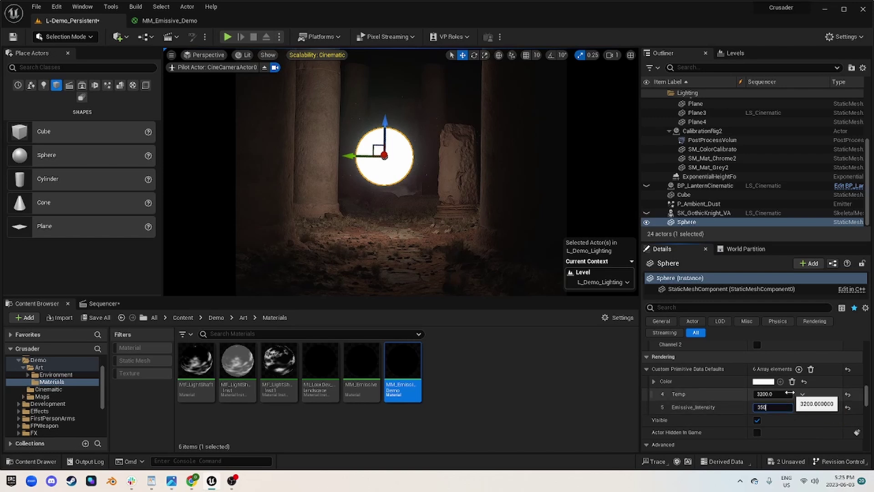
key("Return")
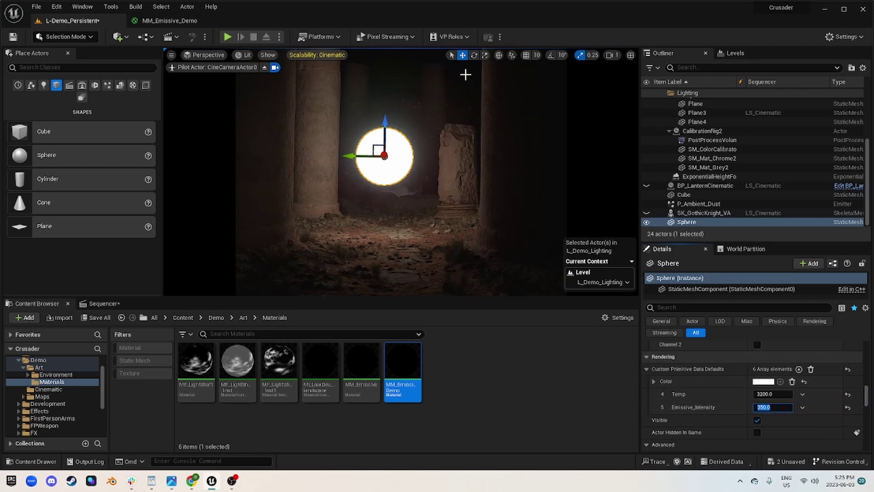
Enable Emissive Light Source in the advanced lighting settings of SM_IcelandicCliff6, the mesh behind the sphere.
left_click(419, 111)
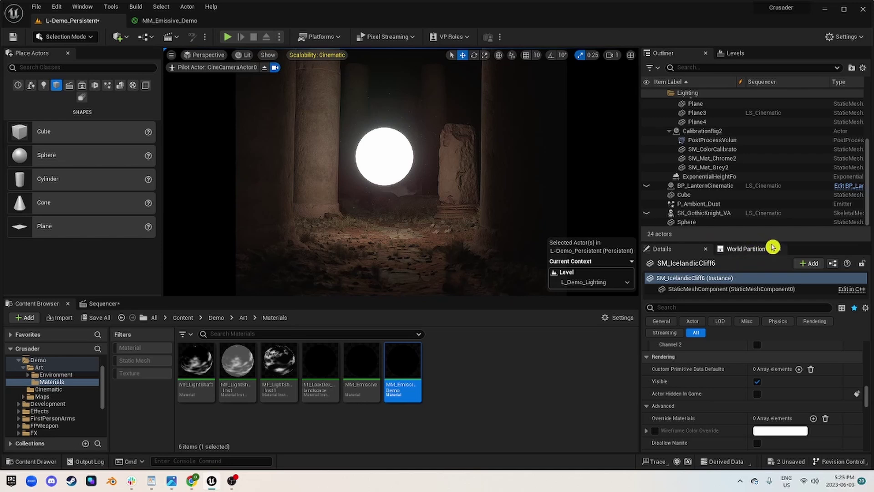
left_click_drag(779, 242, 783, 170)
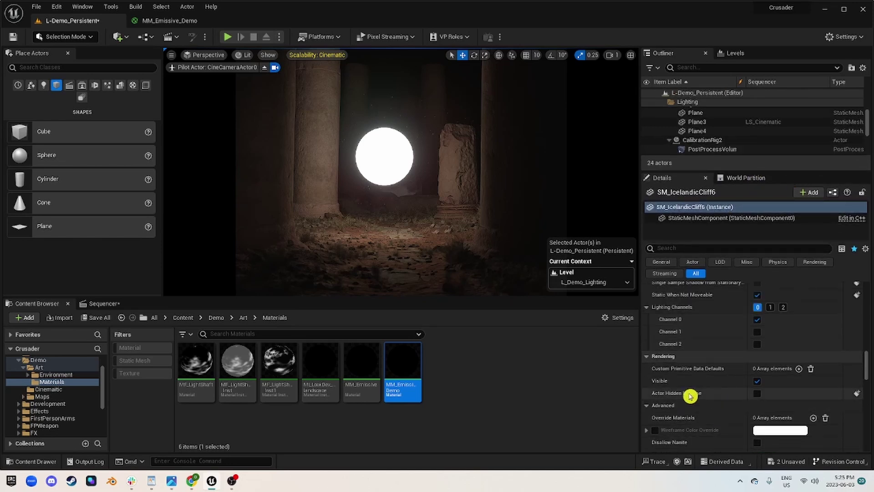
scroll(691, 395, "up", 5)
scroll(690, 397, "up", 8)
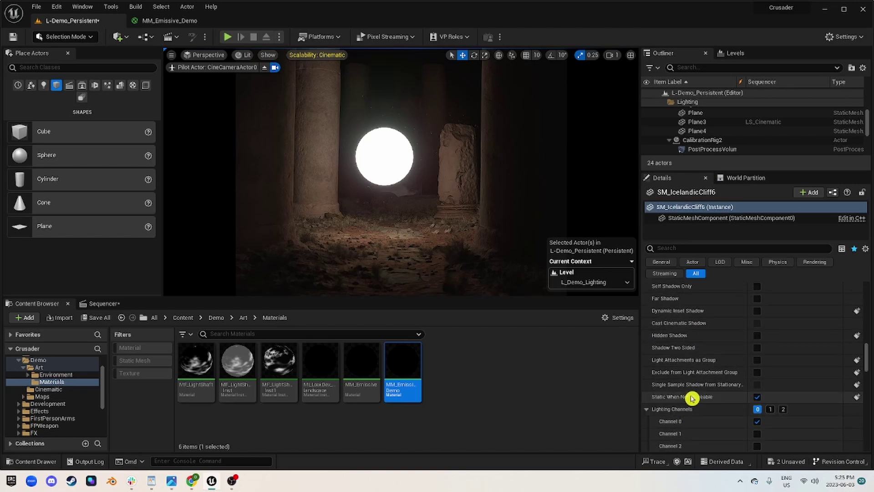
scroll(690, 401, "up", 9)
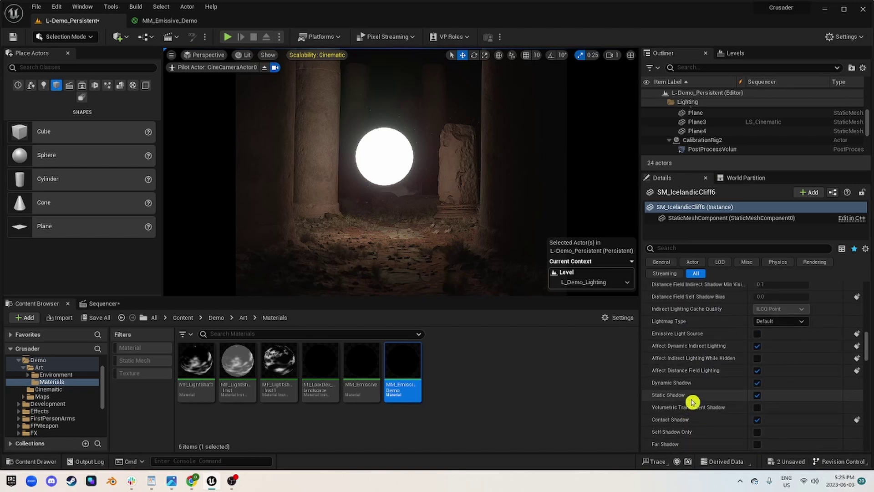
scroll(692, 378, "up", 12)
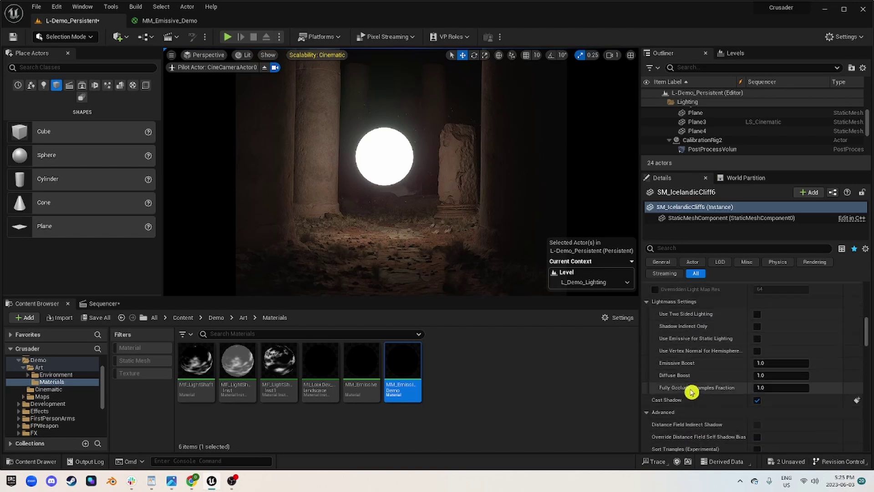
scroll(690, 363, "down", 12)
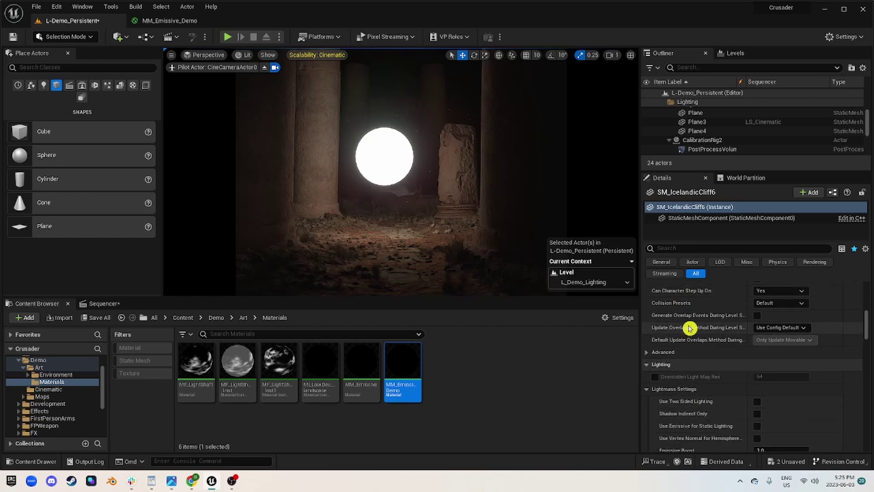
scroll(709, 348, "down", 4)
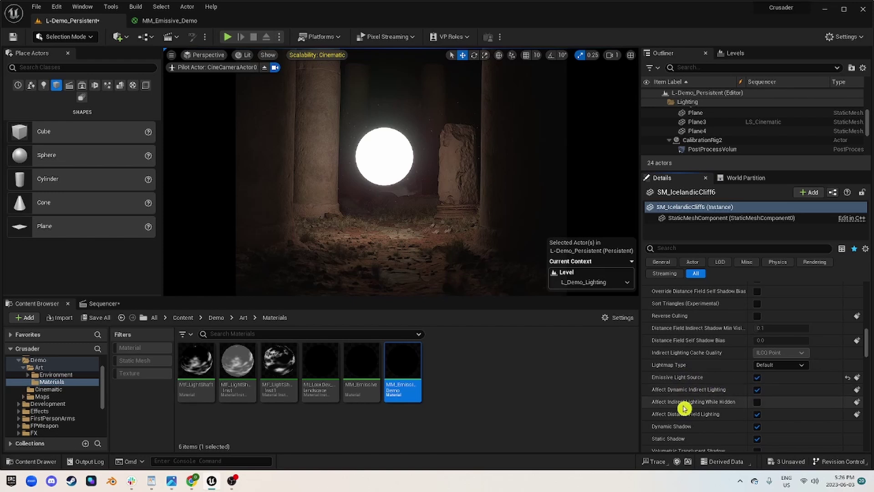
Enable Actor Hidden In Game in the rendering settings of SM_IcelandicCliff6.
scroll(733, 371, "down", 1)
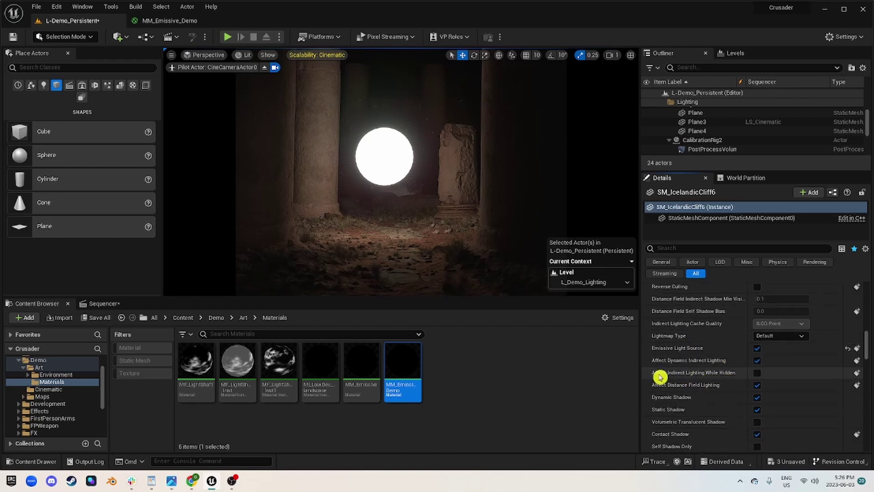
mouse_move(678, 375)
scroll(758, 379, "down", 6)
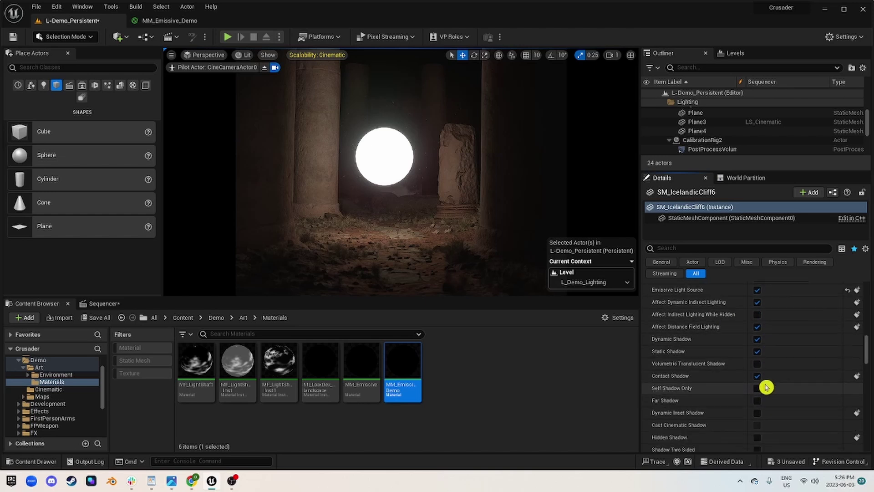
scroll(768, 384, "down", 3)
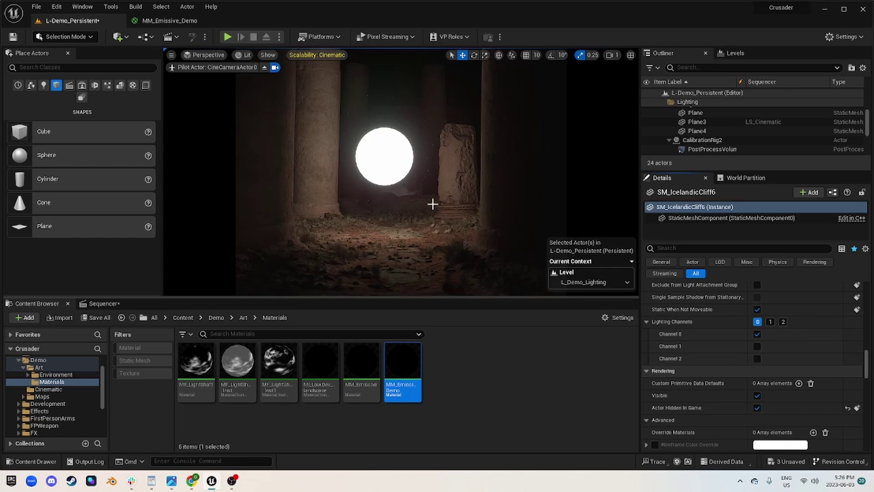
Undo the recent camera move, the edits to SM_IcelandicCliff6 and the sphere's last Emissive_Intensity change, leaving the sphere selected.
right_click_drag(428, 195, 433, 203)
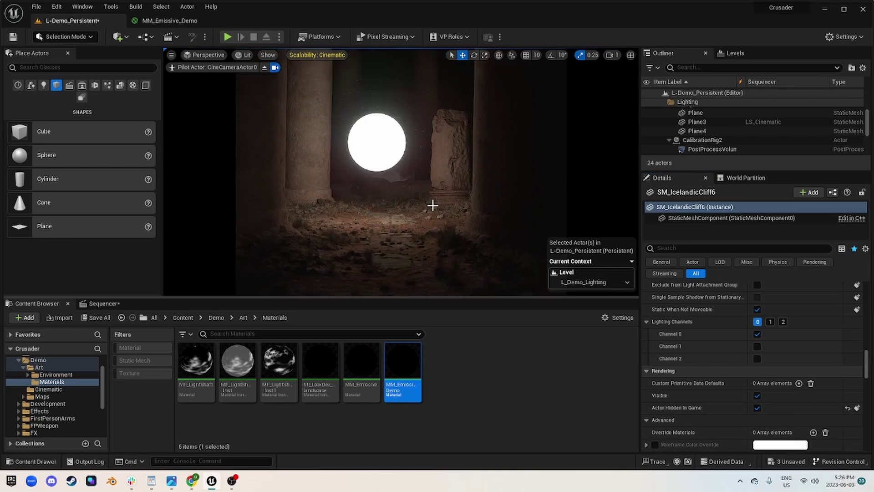
scroll(751, 364, "up", 1)
scroll(769, 368, "down", 2)
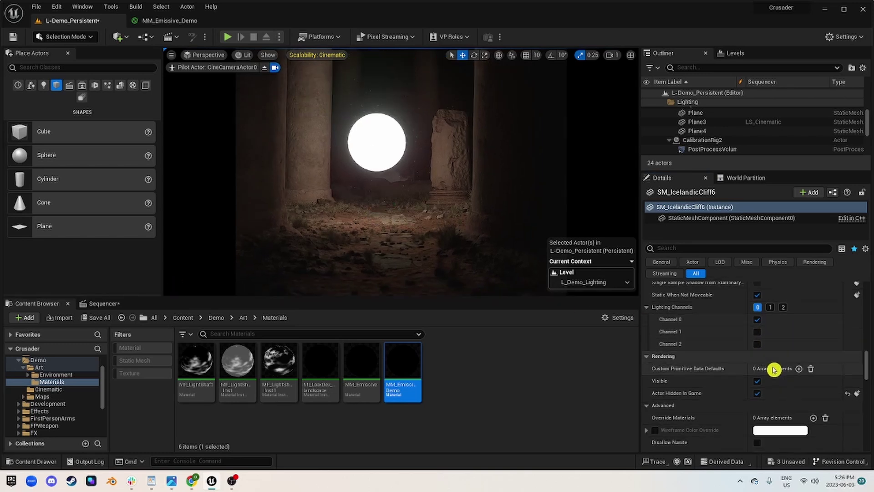
left_click(364, 131)
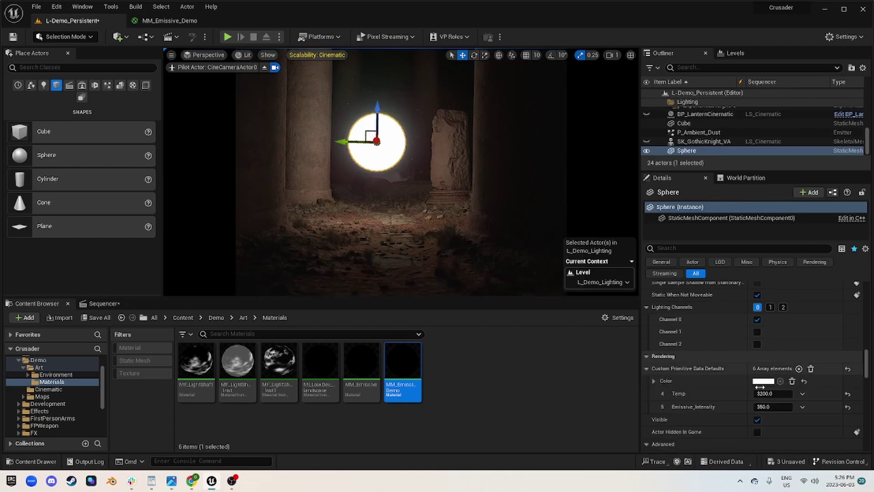
key("ctrl+z")
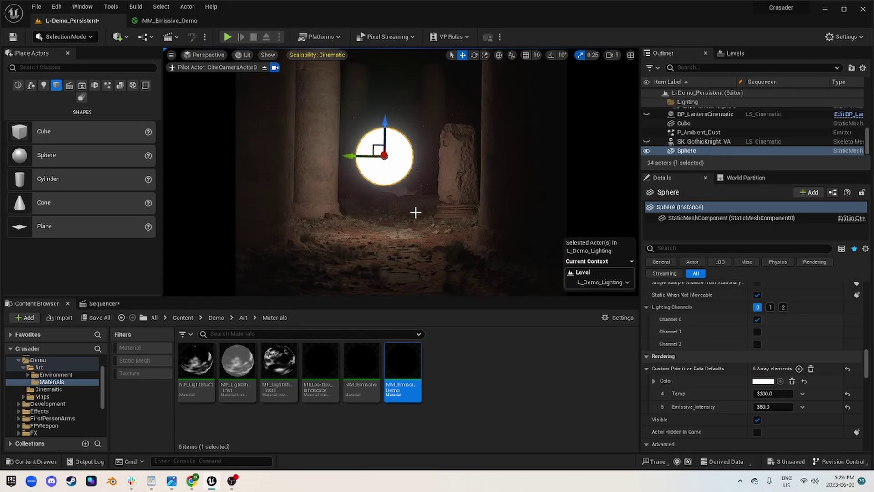
key("ctrl+z")
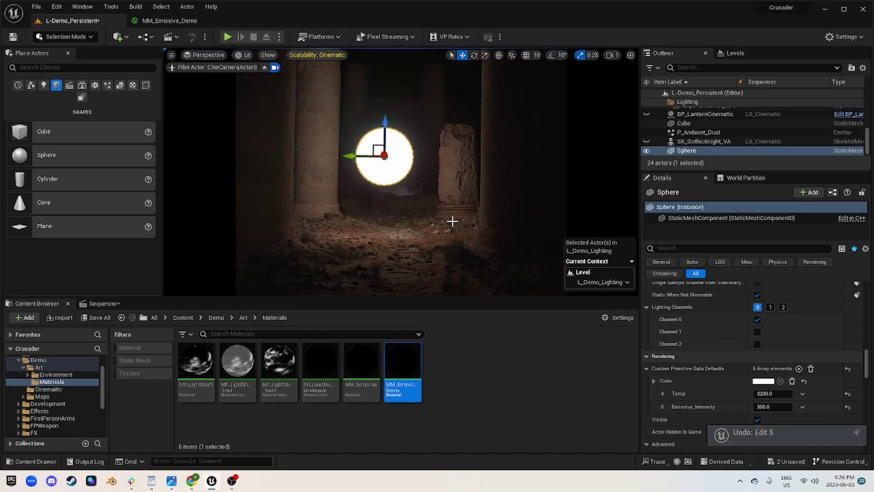
Enable Actor Hidden In Game for the sphere, keeping only lighting channel 0 active.
left_click(757, 344)
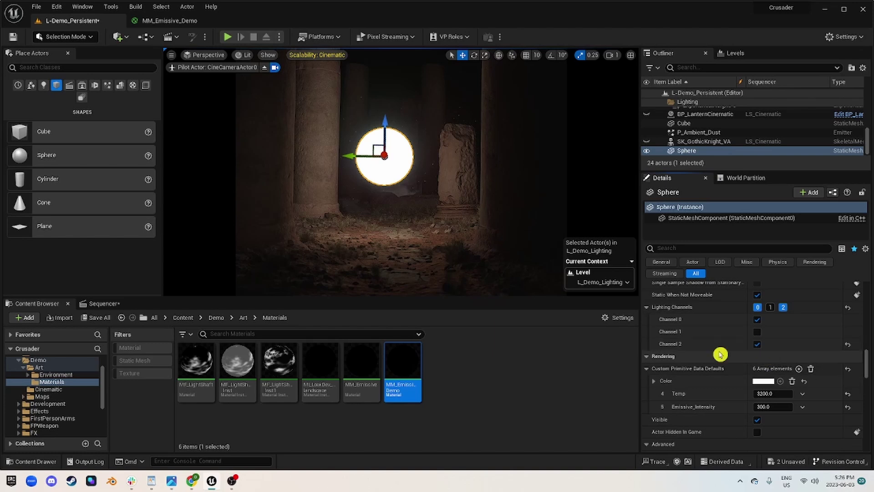
left_click(758, 344)
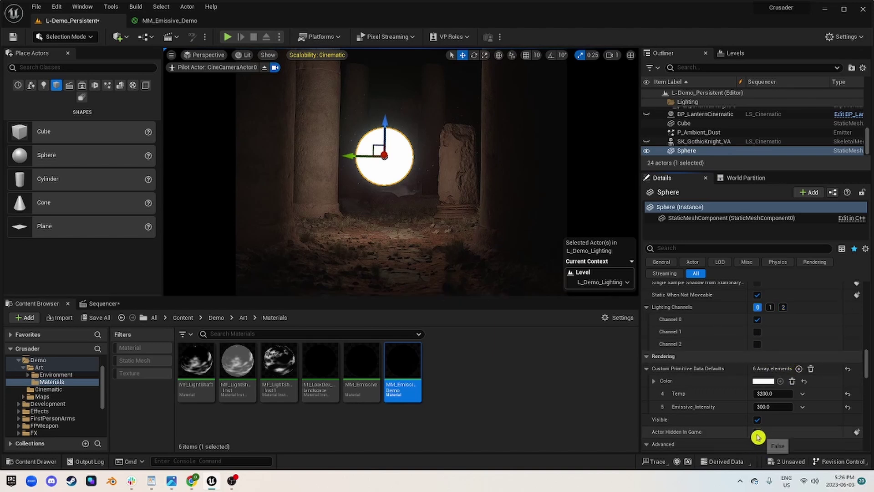
left_click(757, 432)
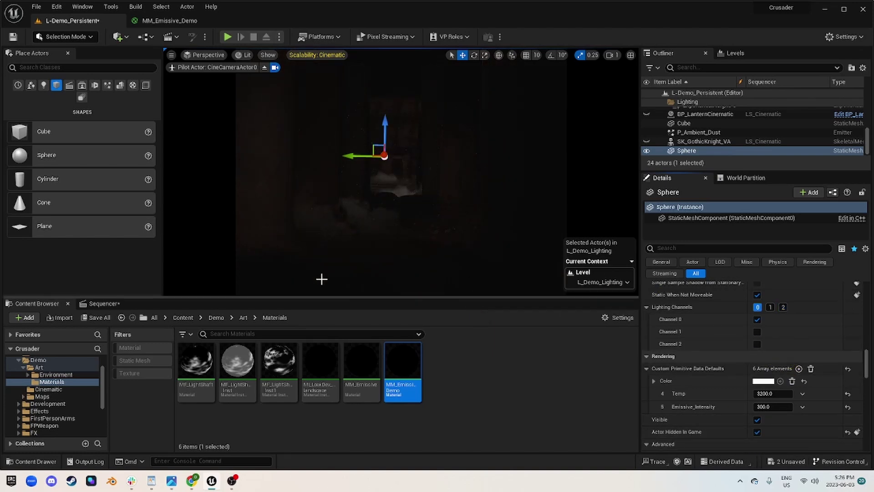
Enable Affect Indirect Lighting While Hidden for the sphere and raise the sphere slightly along its vertical axis.
scroll(797, 359, "up", 6)
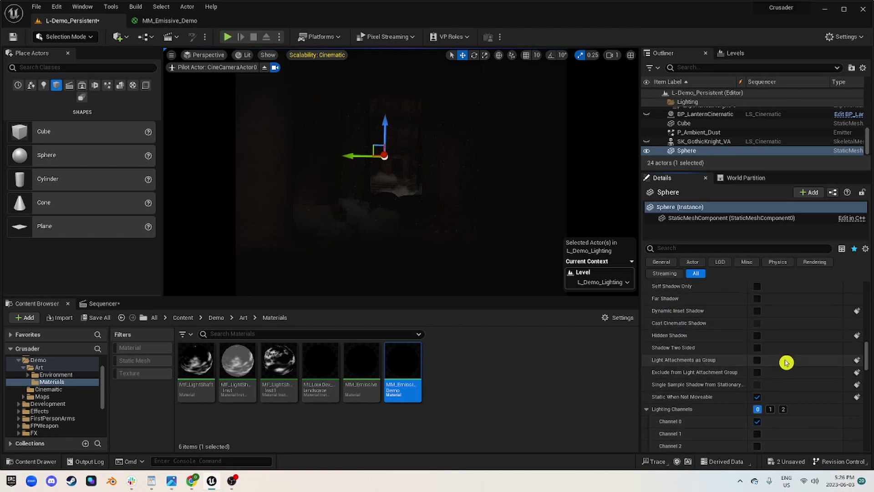
scroll(778, 362, "up", 4)
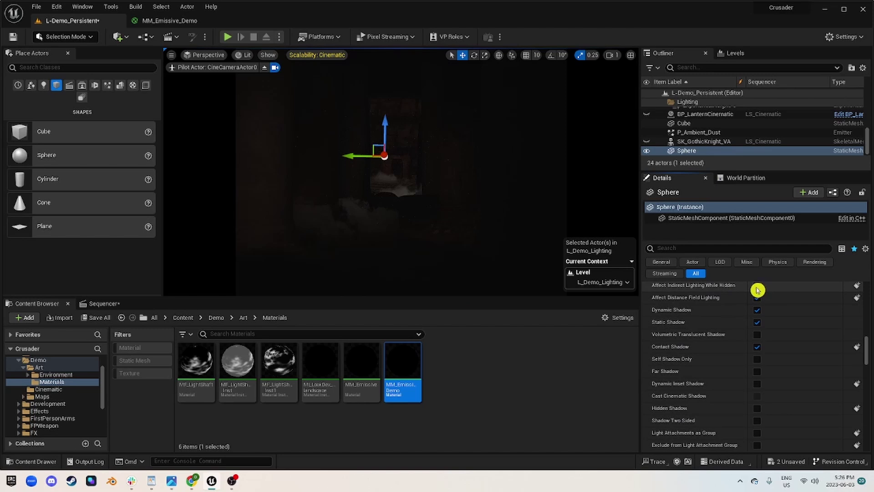
left_click(757, 289)
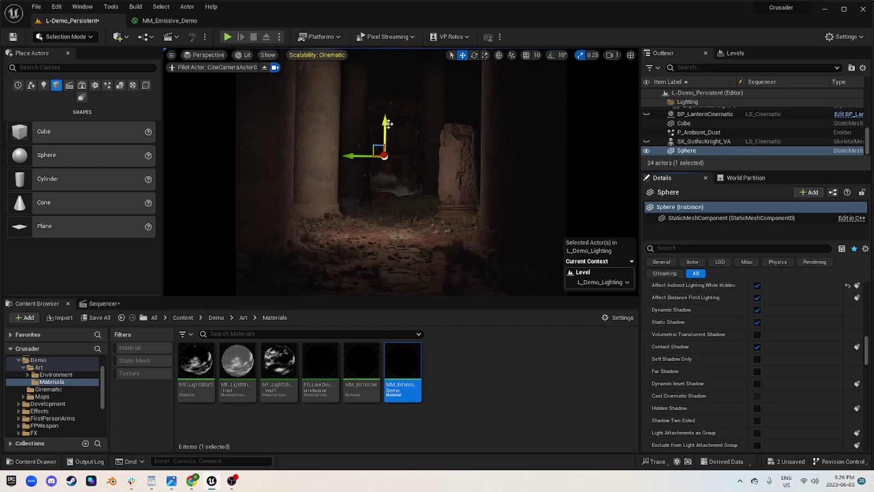
mouse_move(387, 123)
left_mouse_down()
mouse_move(404, 160)
mouse_move(404, 119)
left_mouse_up()
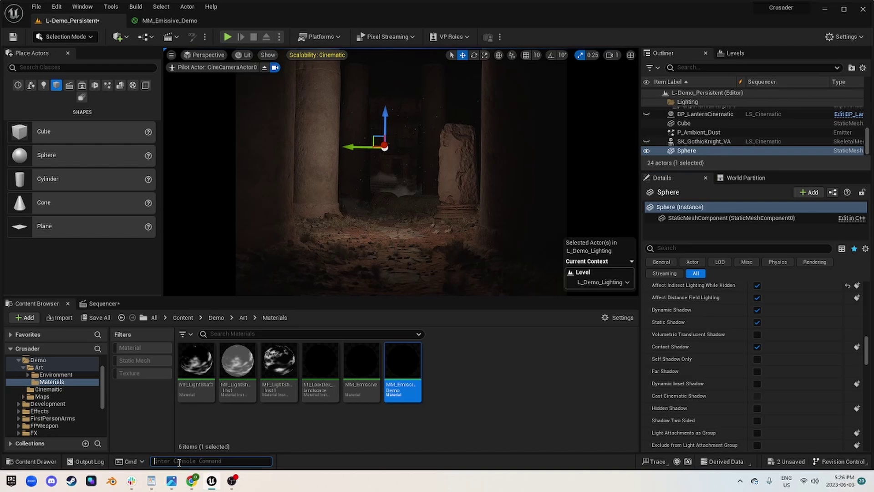
Run the console command r.Lumen.ScreenProbeGather.ScreenTraces.
type("r.Lumen.ScreenProbeGather.ScreenTraces")
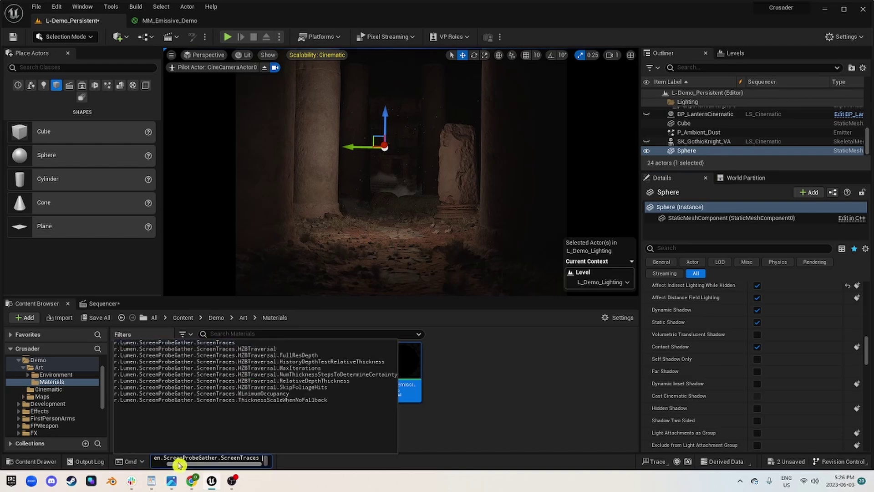
key("Return")
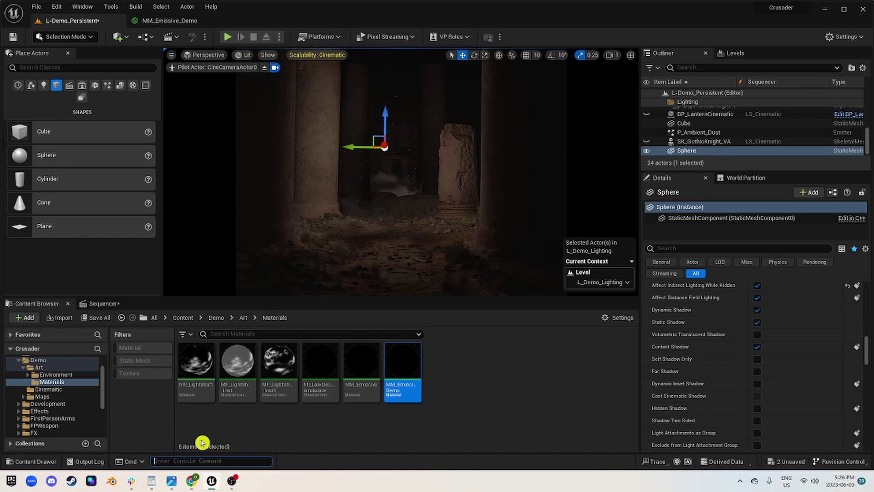
Lower the sphere slightly and inspect the scene outside the camera before returning to the CineCameraActor0 view.
left_click_drag(387, 120, 388, 138)
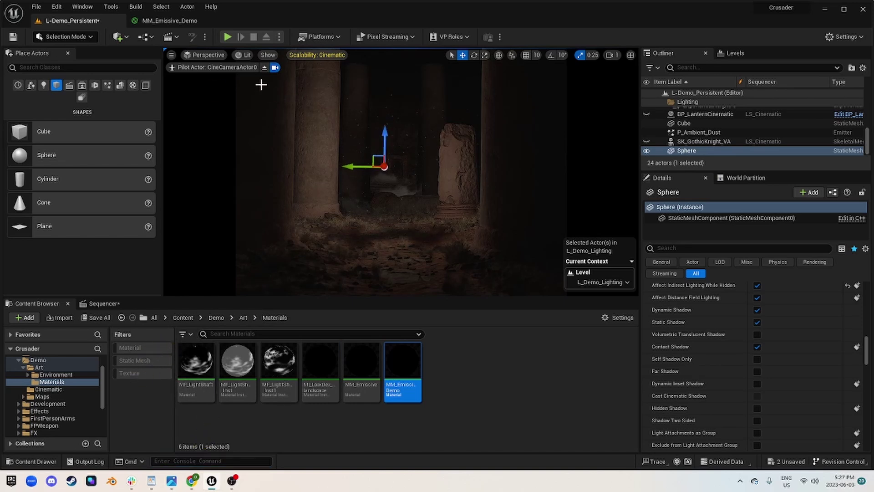
left_click(274, 67)
right_click_drag(269, 91, 384, 164)
scroll(268, 103, "up", 1)
scroll(273, 109, "down", 1)
left_click(193, 55)
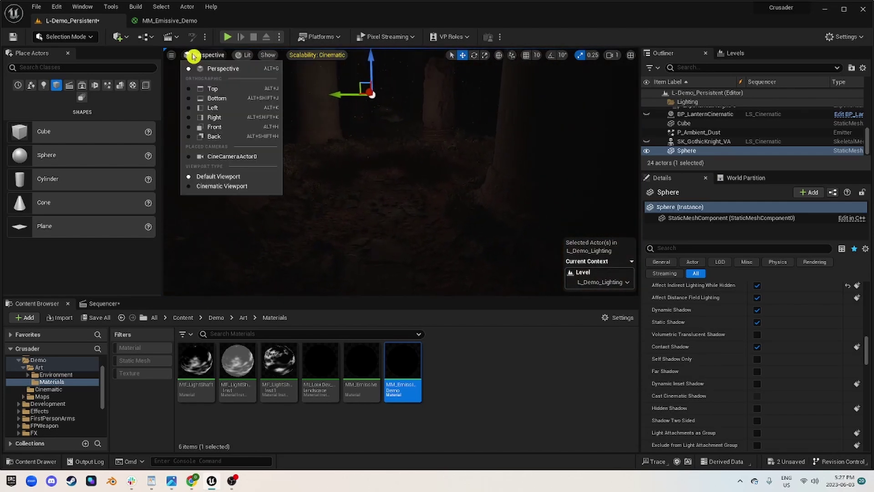
left_click(243, 159)
Switch Lumen's screen traces using the console command r.Lumen.ScreenProbeGather.ScreenTraces.
left_click(256, 460)
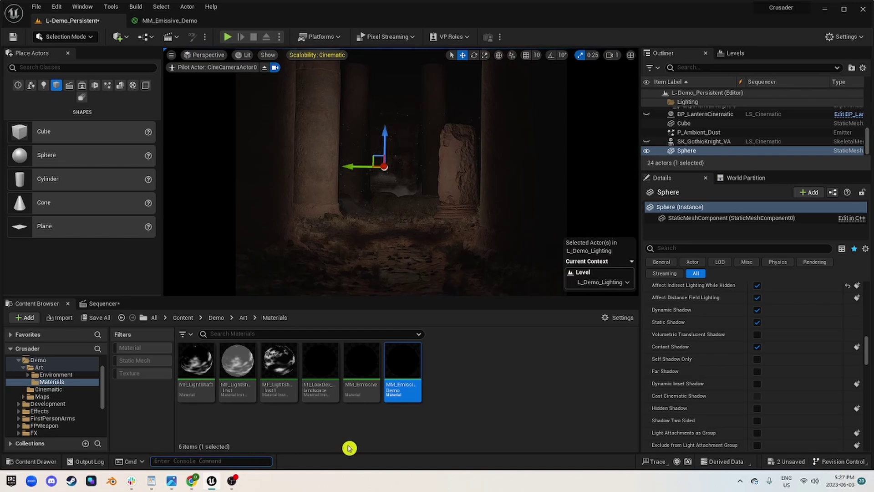
type("r.Lumen.ScreenProbeGather.ScreenTraces")
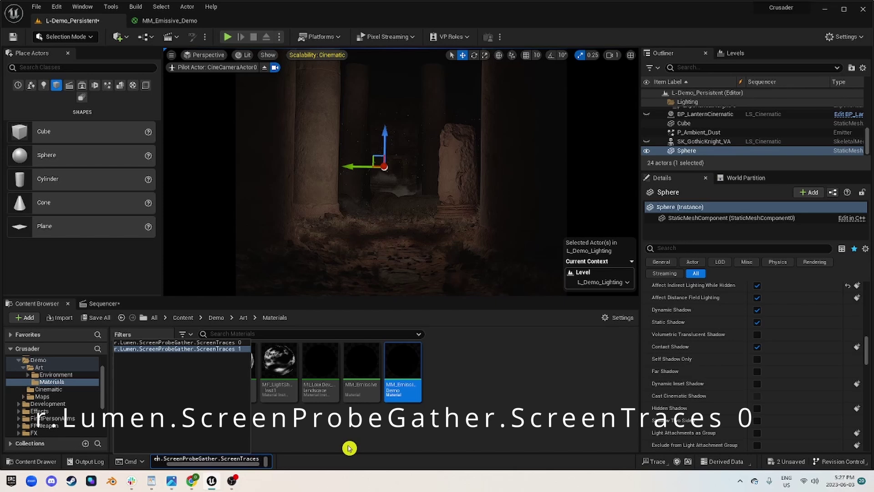
key("Home")
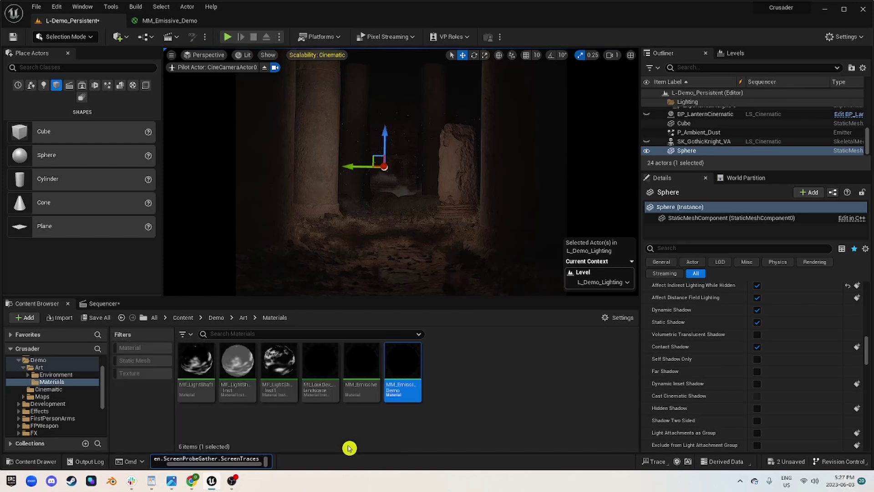
key("Return")
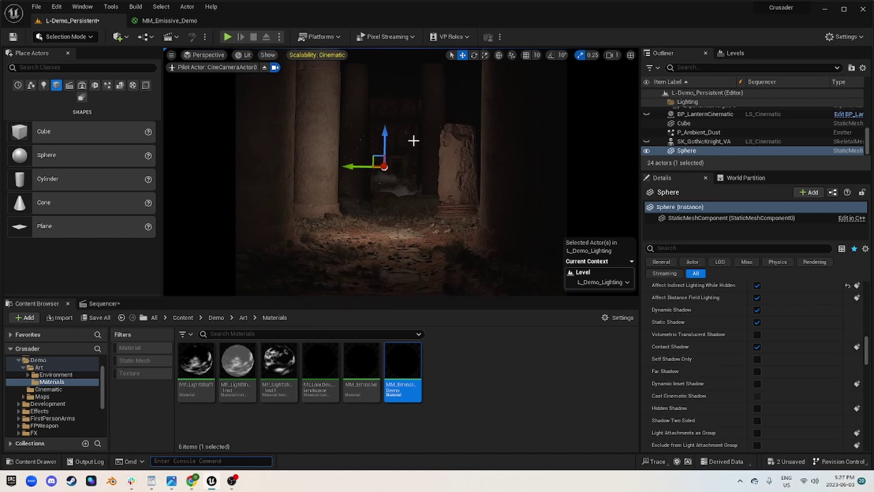
Set the Emissive_Intensity of Plane2 to 10 in its custom primitive data.
left_click_drag(348, 168, 373, 98)
left_click(392, 191)
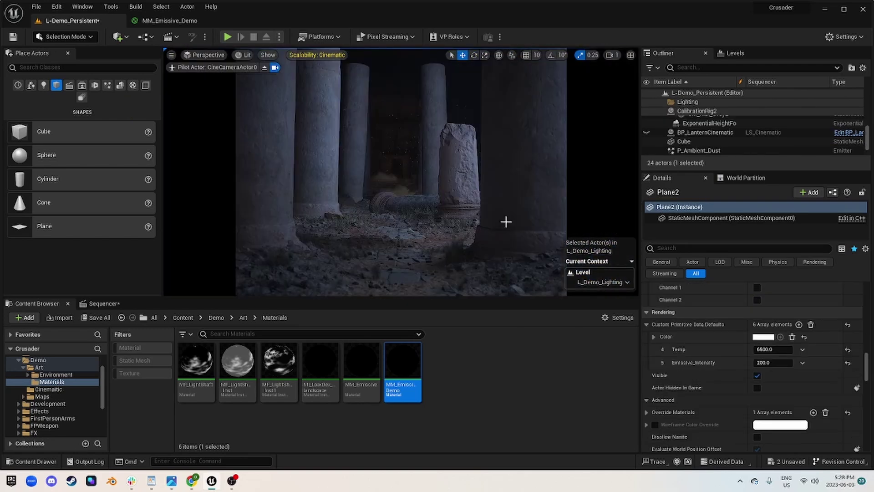
left_click(772, 363)
type("10")
key("Return")
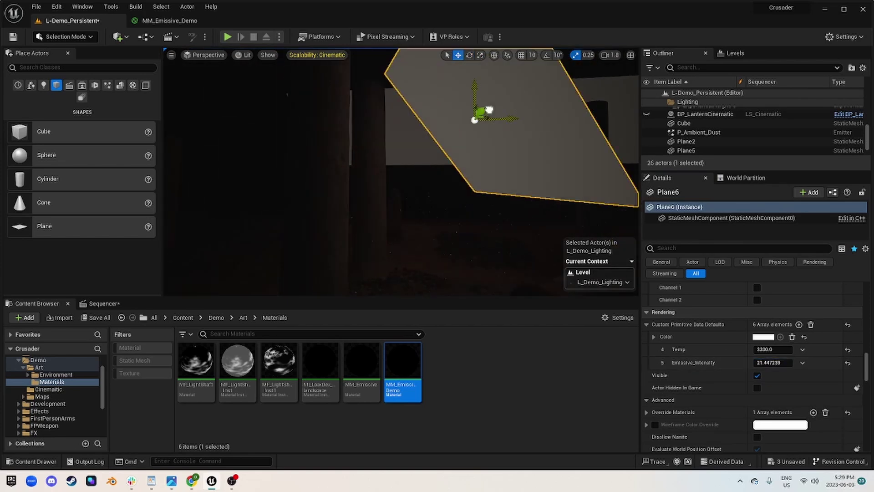
Duplicate Plane6 and move the copy away from the original to extend the emissive lighting.
left_click_drag(504, 137, 255, 97, "alt")
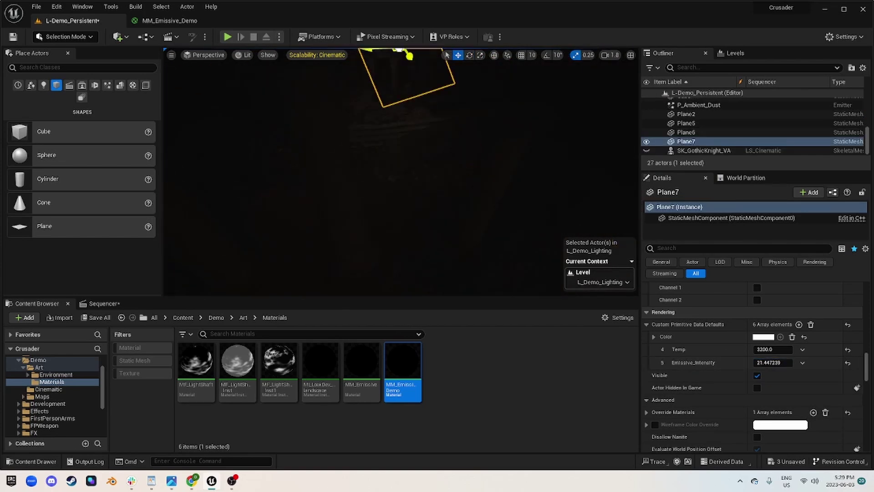
Alternately undo and redo the deletion of Plane2, Plane5, Plane6 and Plane7 to compare the scene with and without them.
key("ctrl+z")
key("ctrl+y")
key("ctrl+z")
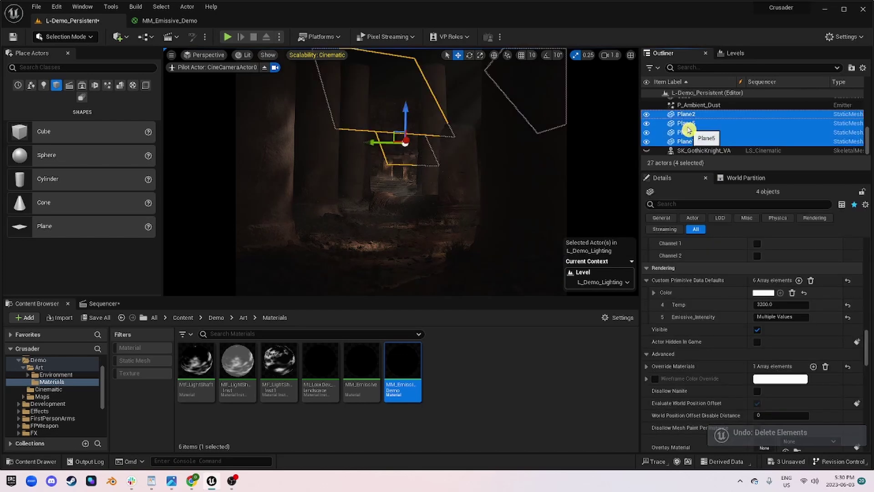
key("ctrl+y")
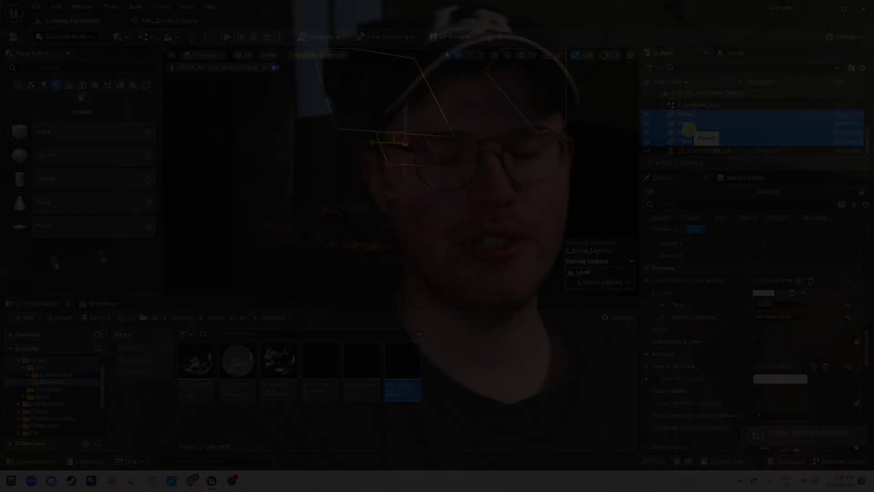